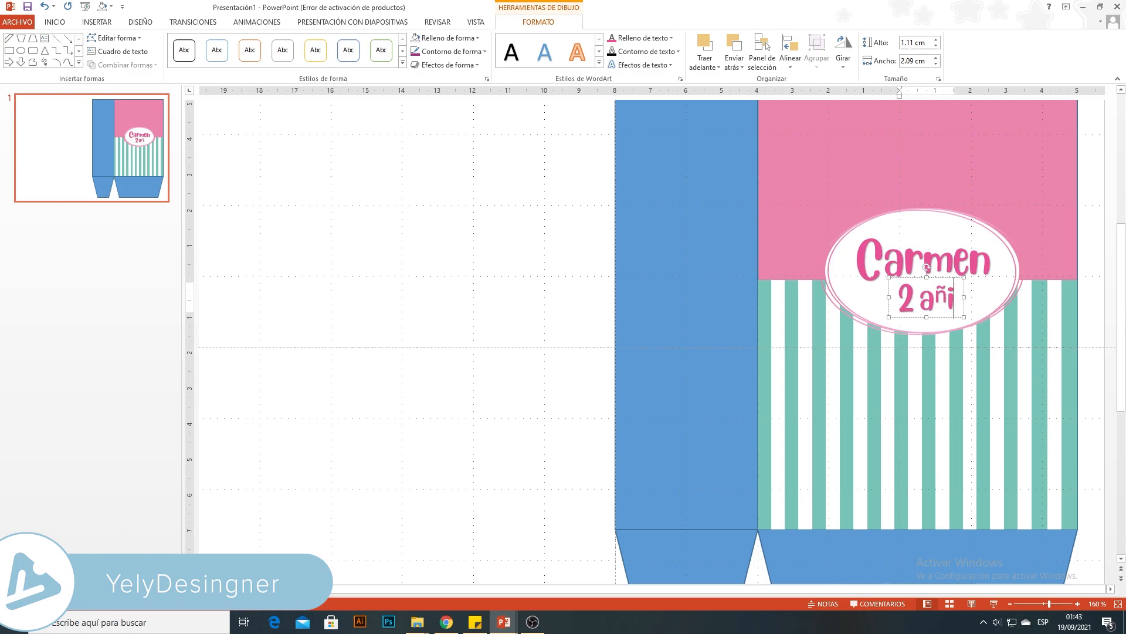
Complete the age line as "2 añitos" and move the name text slightly down within the oval label.
{"action": "type", "text": "tos"}
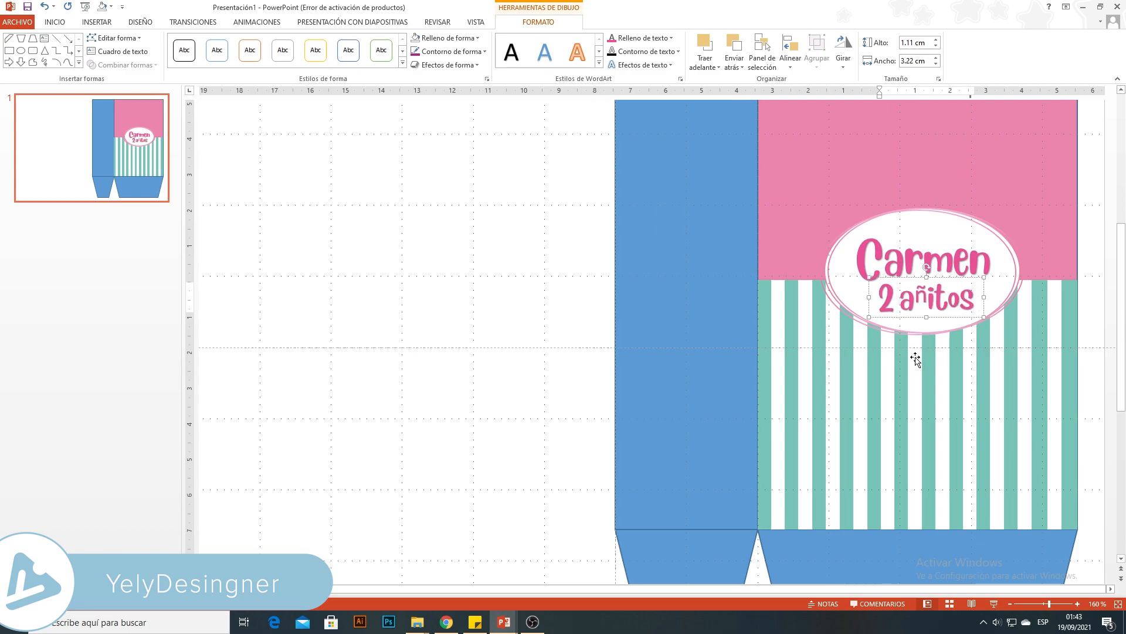
{"action": "left_click", "coordinate": [946, 238]}
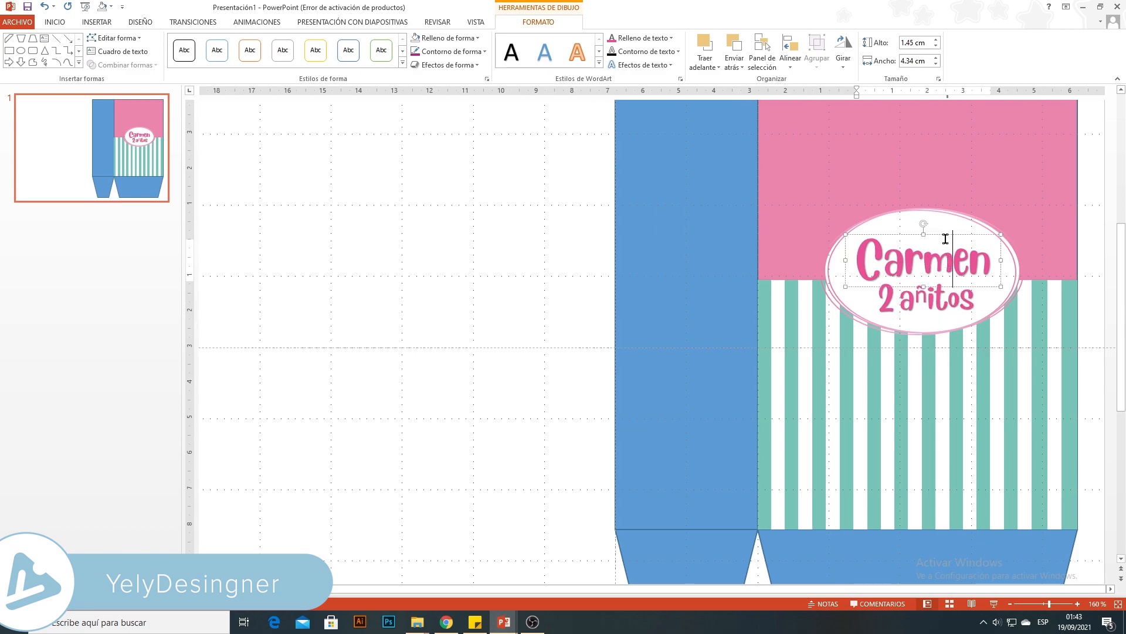
{"action": "left_click_drag", "start_coordinate": [943, 235], "coordinate": [947, 242]}
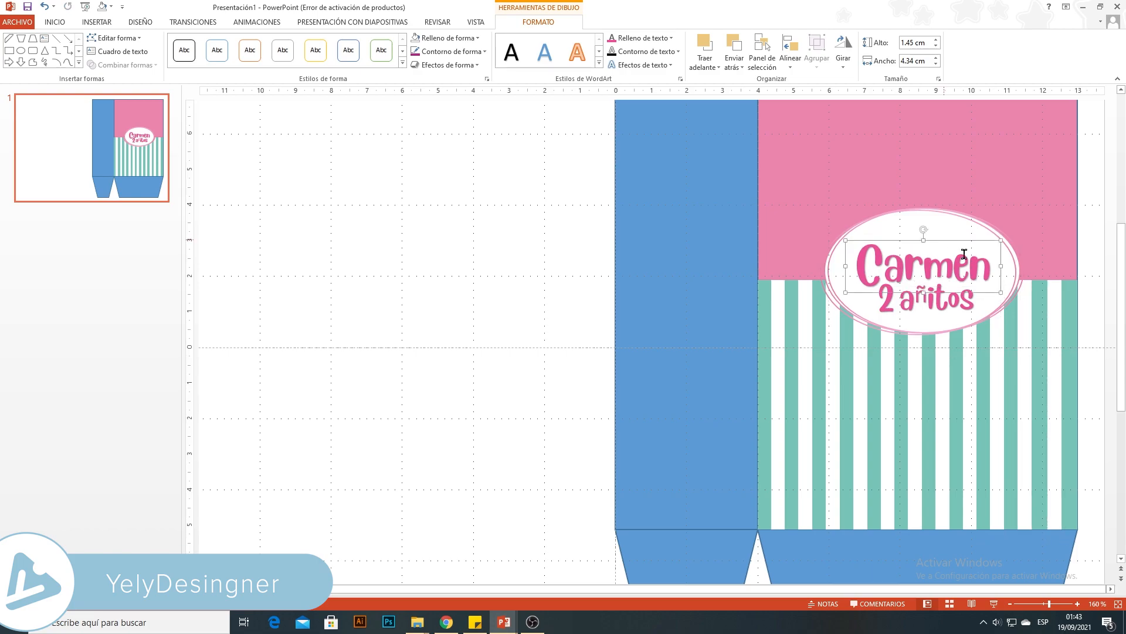
{"action": "left_click", "coordinate": [1095, 358]}
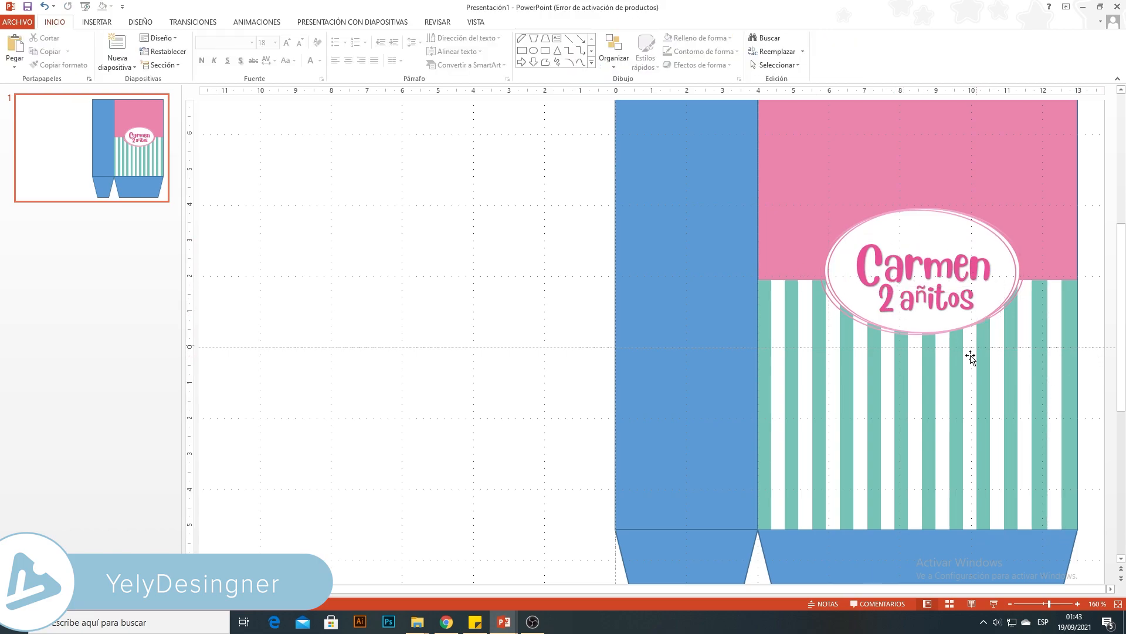
Insert the pictures adita, fondi-01 and mariposa 2 from the RECURSOS BOLSITA folder together.
{"action": "left_click", "coordinate": [92, 23]}
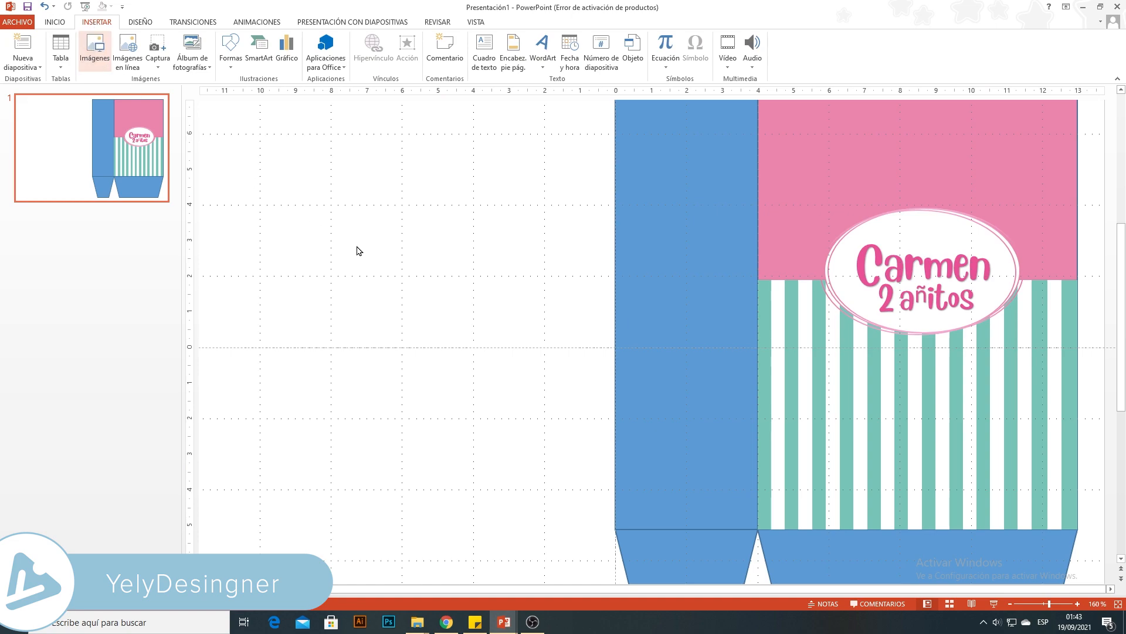
{"action": "left_click", "coordinate": [359, 163]}
{"action": "left_click", "coordinate": [506, 172]}
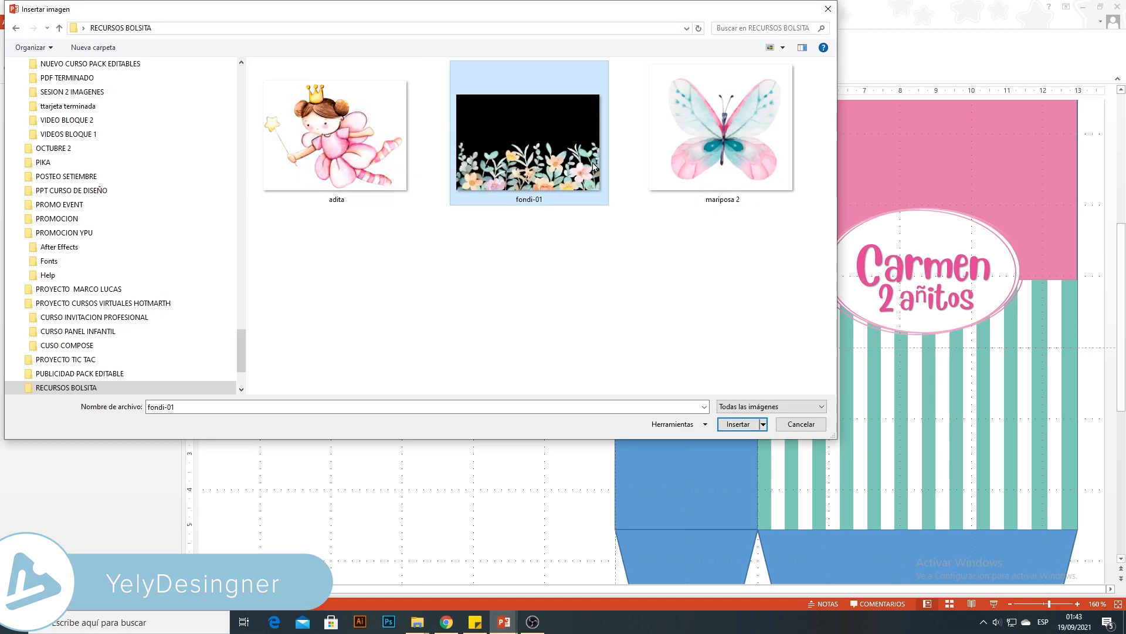
{"action": "left_click", "coordinate": [740, 130]}
{"action": "left_click_drag", "start_coordinate": [747, 269], "coordinate": [352, 109]}
{"action": "left_click", "coordinate": [738, 423]}
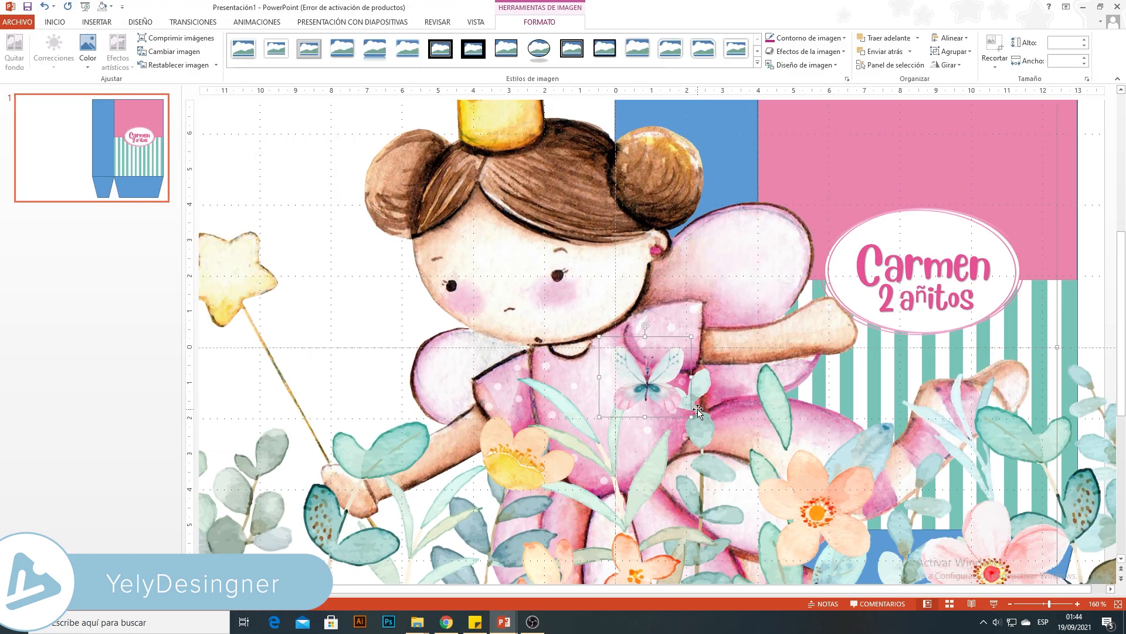
Scale down the three inserted pictures together and separate them over the blank part of the slide.
{"action": "left_click", "coordinate": [1038, 604]}
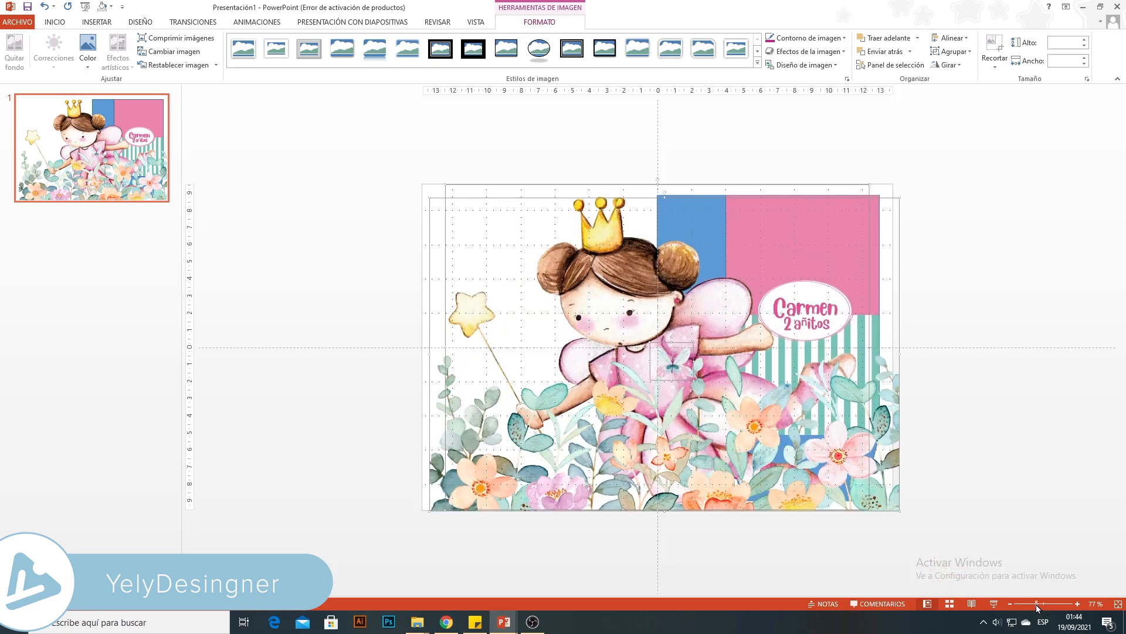
{"action": "left_click_drag", "start_coordinate": [901, 513], "coordinate": [559, 322]}
{"action": "left_click", "coordinate": [638, 385]}
{"action": "left_click_drag", "start_coordinate": [668, 393], "coordinate": [584, 436]}
{"action": "left_click_drag", "start_coordinate": [556, 414], "coordinate": [529, 392]}
{"action": "left_click_drag", "start_coordinate": [536, 328], "coordinate": [570, 462]}
Place the fairy, slightly reduced, above the oval label and park the flowers and the butterfly beside the slide.
{"action": "left_click_drag", "start_coordinate": [539, 315], "coordinate": [817, 270]}
{"action": "left_click_drag", "start_coordinate": [868, 303], "coordinate": [813, 276]}
{"action": "left_click_drag", "start_coordinate": [564, 454], "coordinate": [980, 403]}
{"action": "left_click_drag", "start_coordinate": [534, 392], "coordinate": [924, 317]}
Tilt the fairy counterclockwise so she leans over the top edge of the oval label.
{"action": "left_click", "coordinate": [1048, 602]}
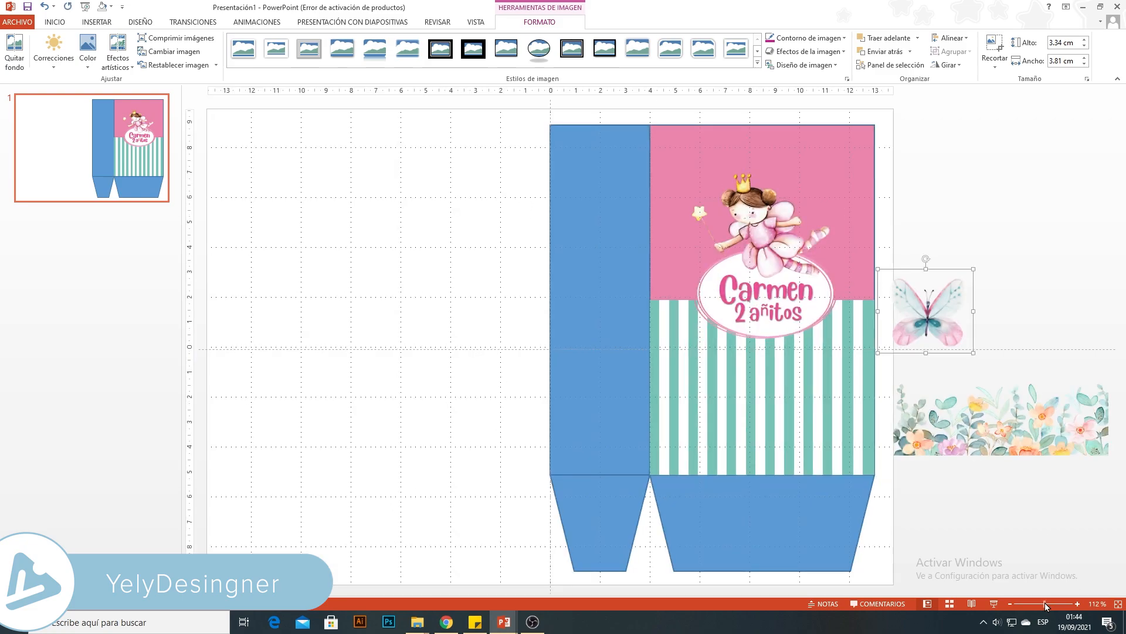
{"action": "left_click", "coordinate": [1052, 604]}
{"action": "left_click_drag", "start_coordinate": [854, 590], "coordinate": [830, 590]}
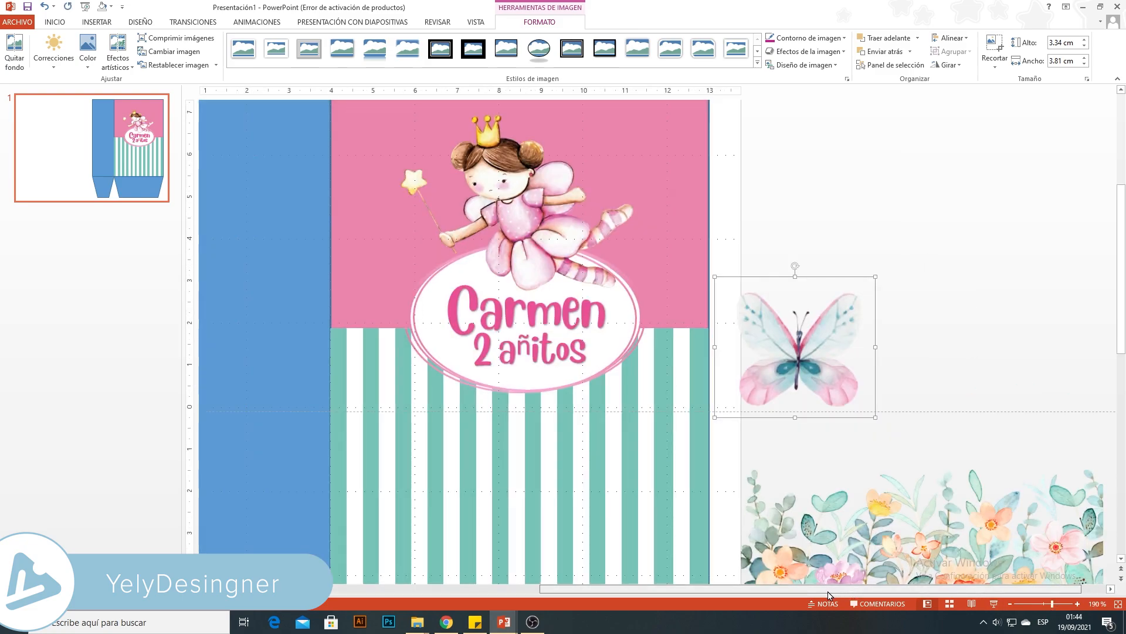
{"action": "left_click", "coordinate": [644, 295]}
{"action": "left_click_drag", "start_coordinate": [556, 106], "coordinate": [518, 113]}
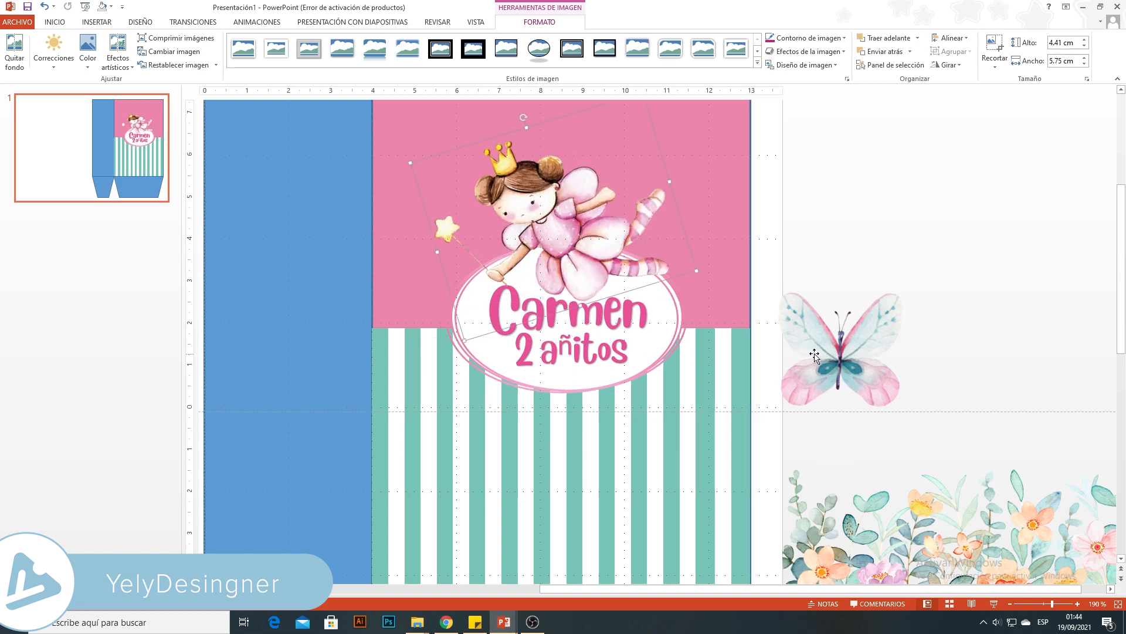
Move the flower border to the base of the striped section and resize it to span the front panel's width.
{"action": "left_click", "coordinate": [911, 511]}
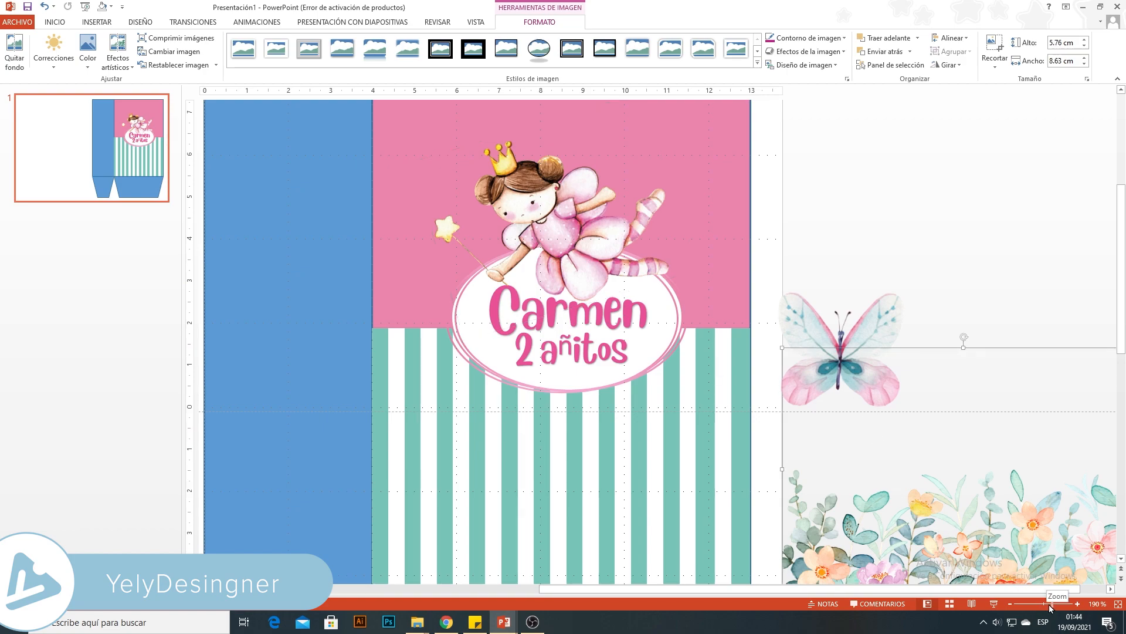
{"action": "left_click_drag", "start_coordinate": [1051, 604], "coordinate": [1049, 604]}
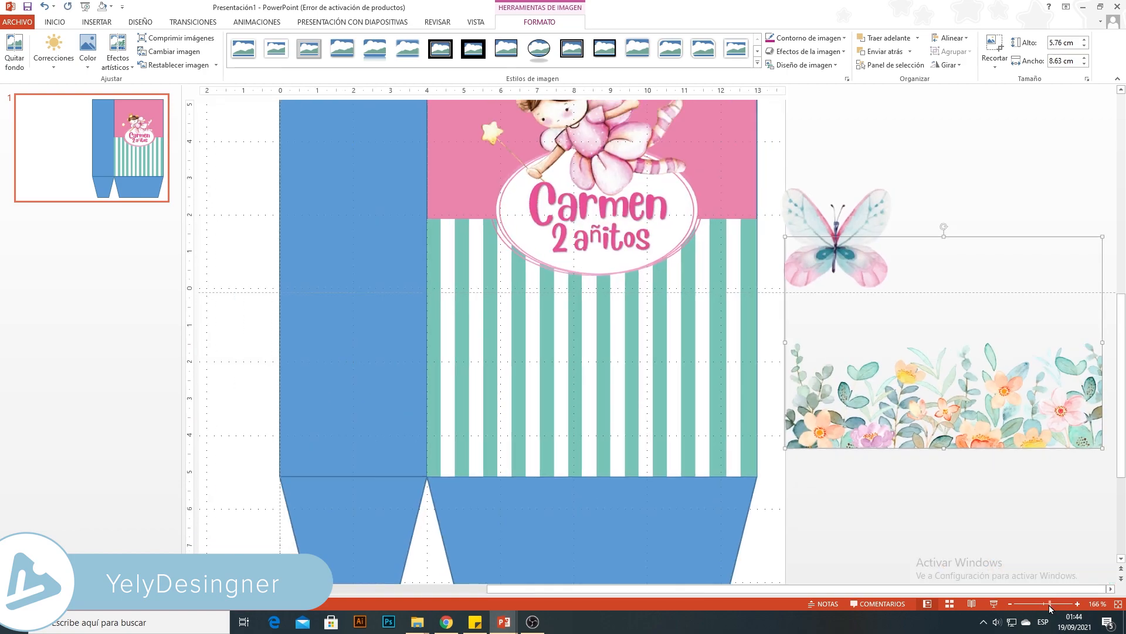
{"action": "left_click_drag", "start_coordinate": [1000, 413], "coordinate": [645, 440]}
{"action": "left_click_drag", "start_coordinate": [944, 263], "coordinate": [955, 255]}
{"action": "left_click_drag", "start_coordinate": [911, 429], "coordinate": [918, 429]}
{"action": "left_click_drag", "start_coordinate": [634, 369], "coordinate": [629, 369]}
{"action": "left_click", "coordinate": [990, 447]}
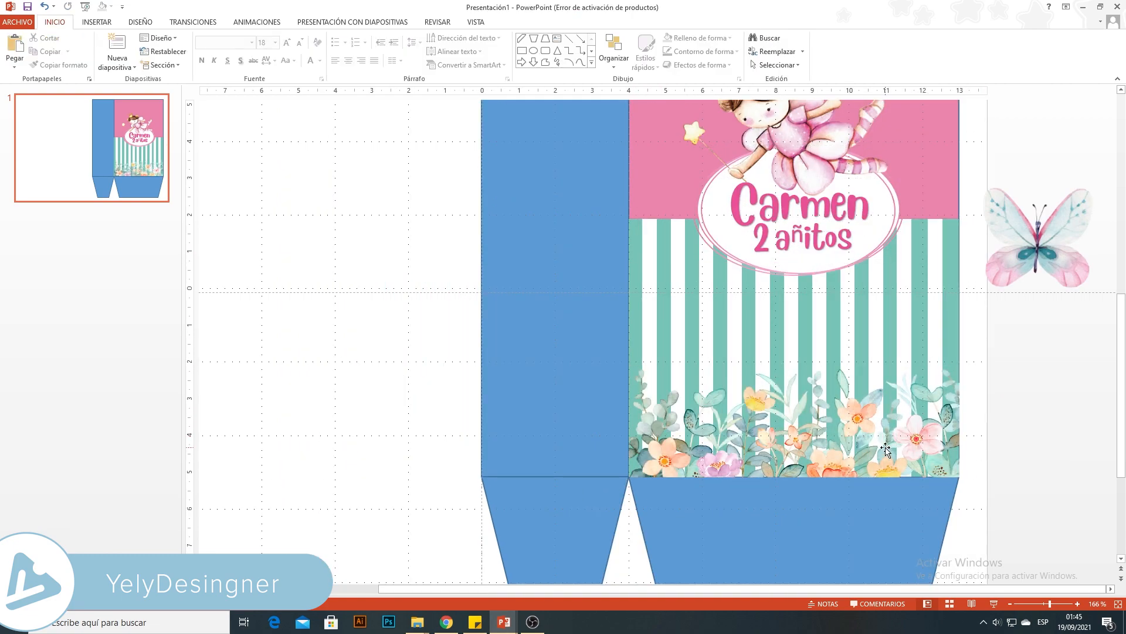
Duplicate the flower border and align the copy with the lower edge of the pink section.
{"action": "scroll", "coordinate": [889, 491], "scroll_direction": "up", "scroll_amount": 2}
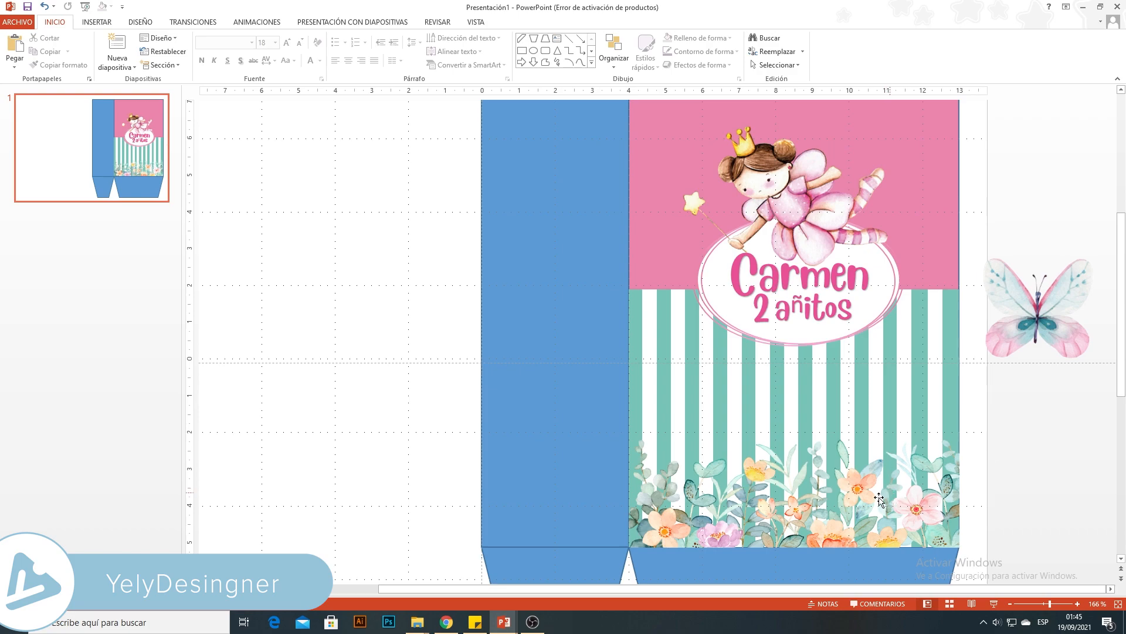
{"action": "left_click", "coordinate": [793, 499]}
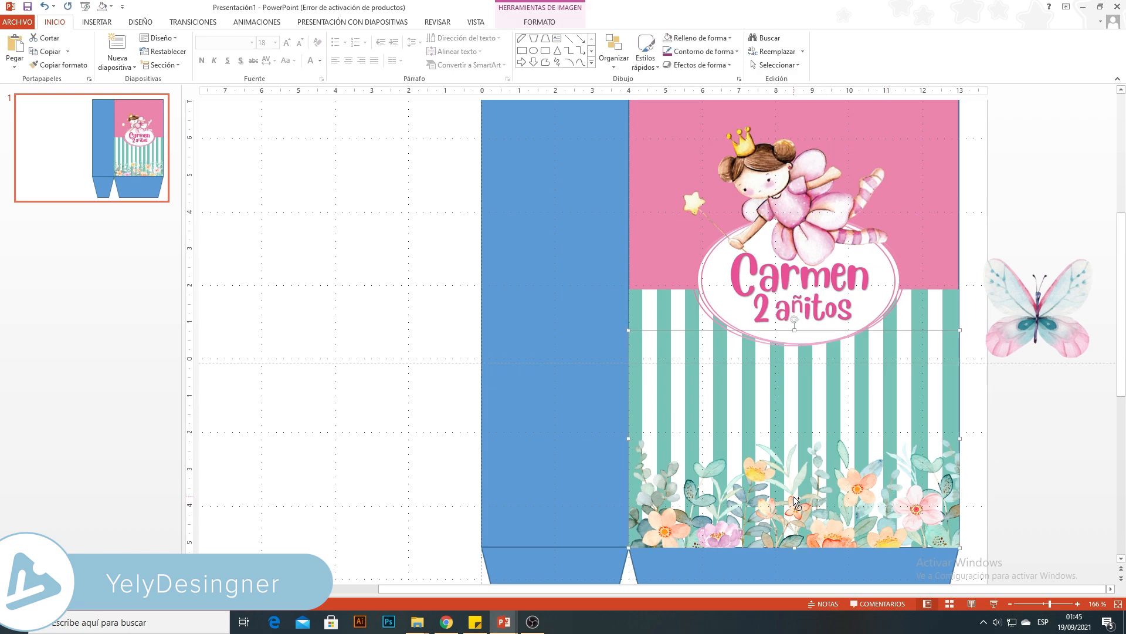
{"action": "key", "text": "ctrl+v"}
{"action": "left_click_drag", "start_coordinate": [793, 495], "coordinate": [791, 241]}
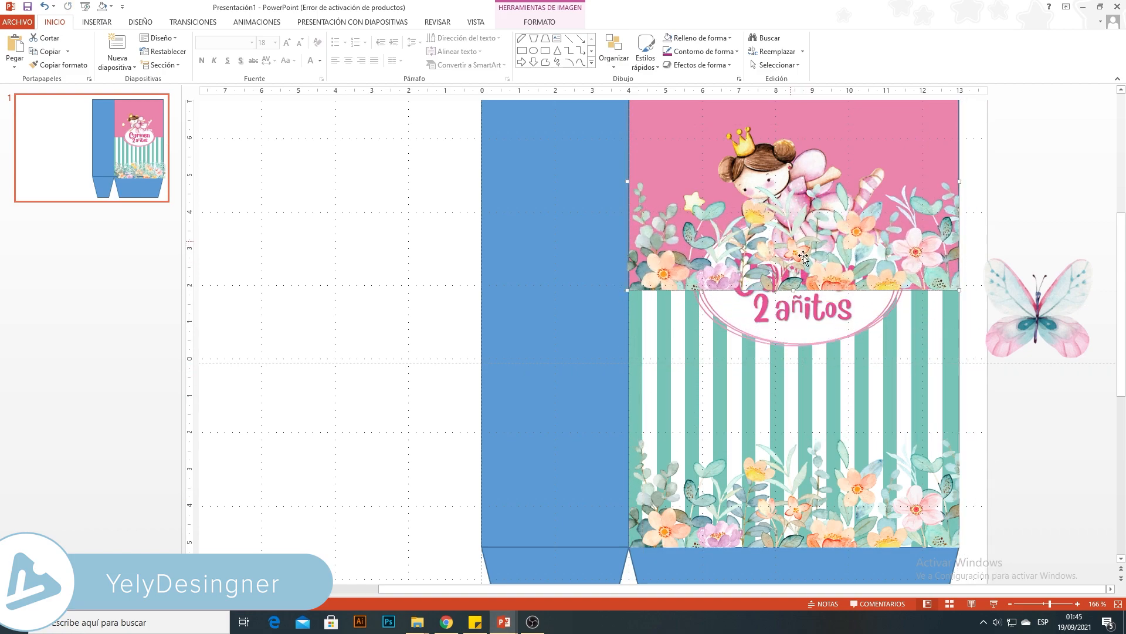
Send the copied flower border to the back of all objects.
{"action": "right_click", "coordinate": [919, 266]}
{"action": "mouse_move", "coordinate": [1006, 380]}
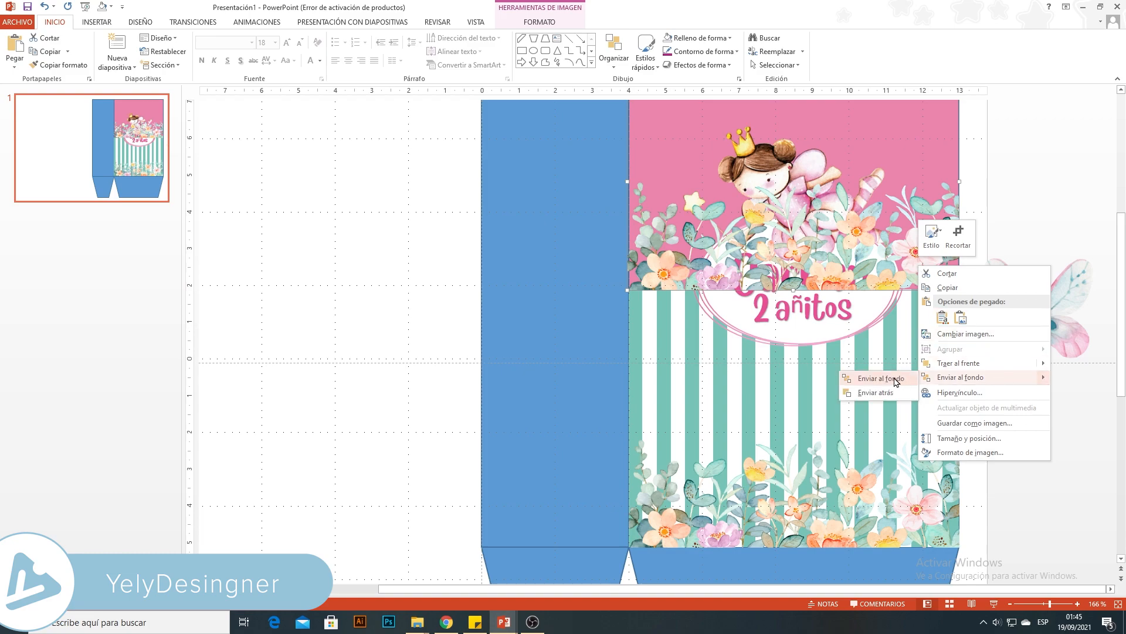
{"action": "left_click", "coordinate": [882, 379]}
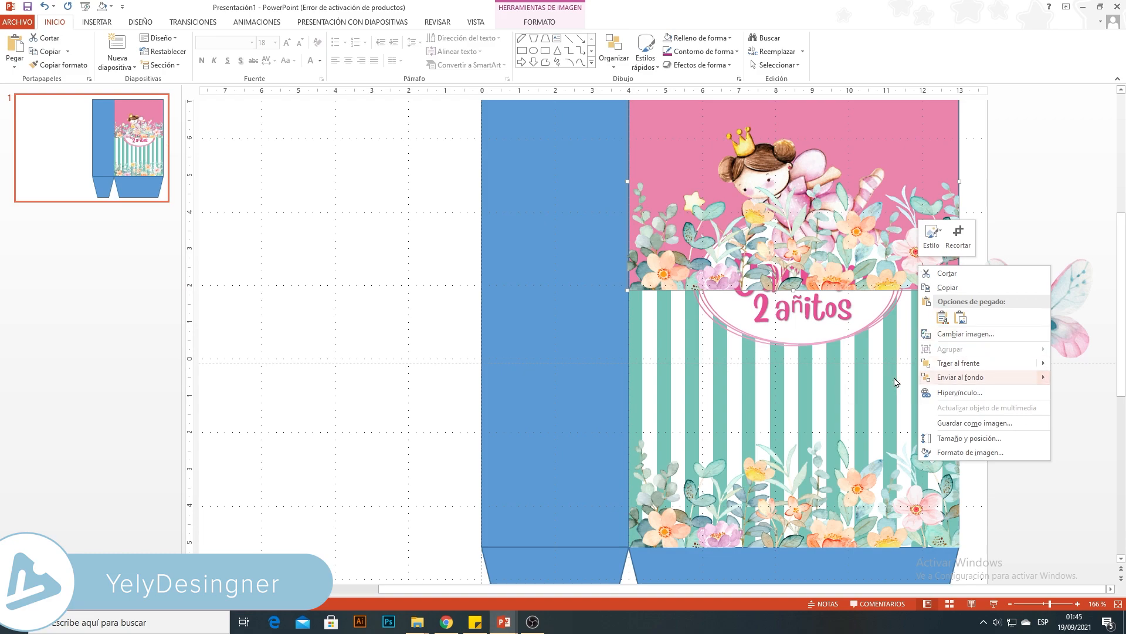
{"action": "left_click", "coordinate": [993, 179]}
Send the pink rectangle to the back, behind the copied flower border.
{"action": "scroll", "coordinate": [982, 227], "scroll_direction": "up", "scroll_amount": 3}
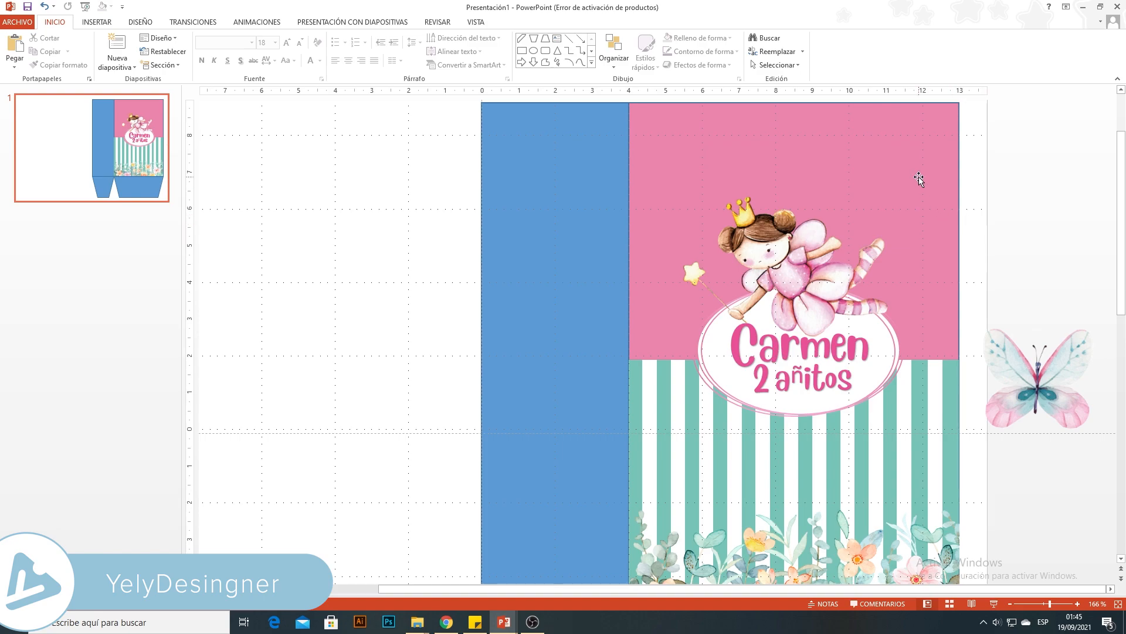
{"action": "left_click", "coordinate": [919, 177]}
{"action": "right_click", "coordinate": [902, 179]}
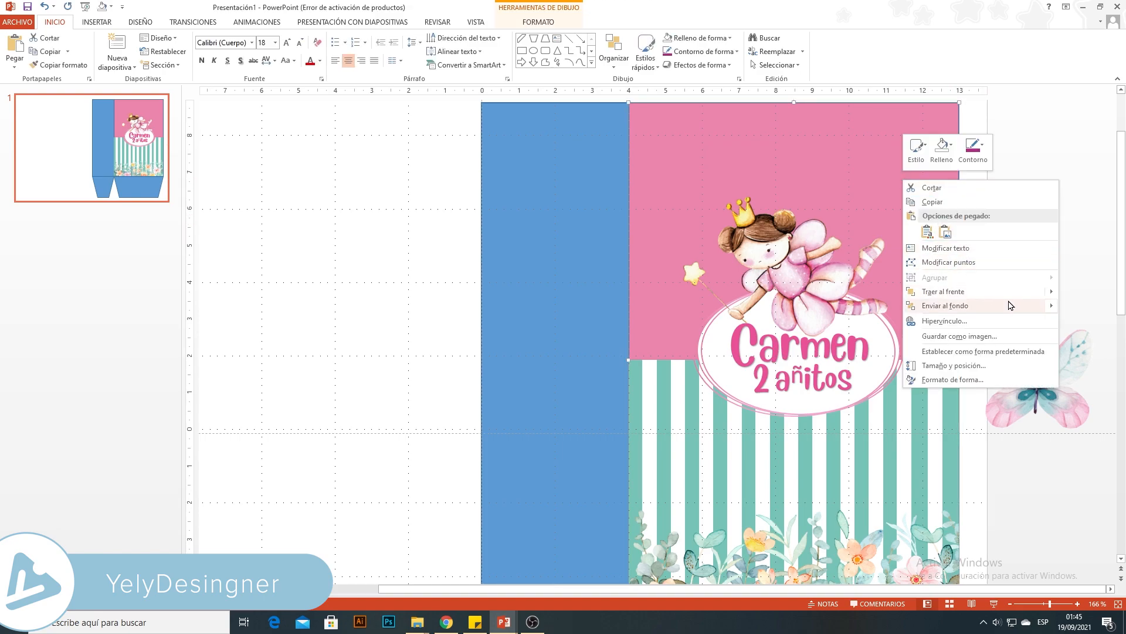
{"action": "mouse_move", "coordinate": [1009, 305]}
{"action": "left_click", "coordinate": [886, 306]}
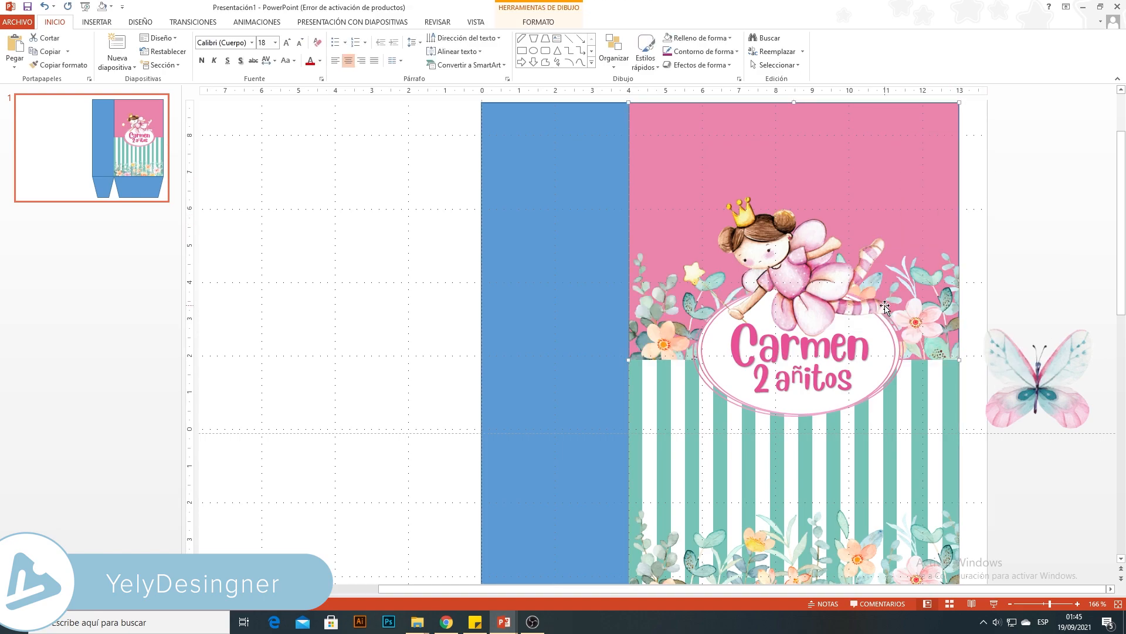
{"action": "left_click", "coordinate": [997, 276]}
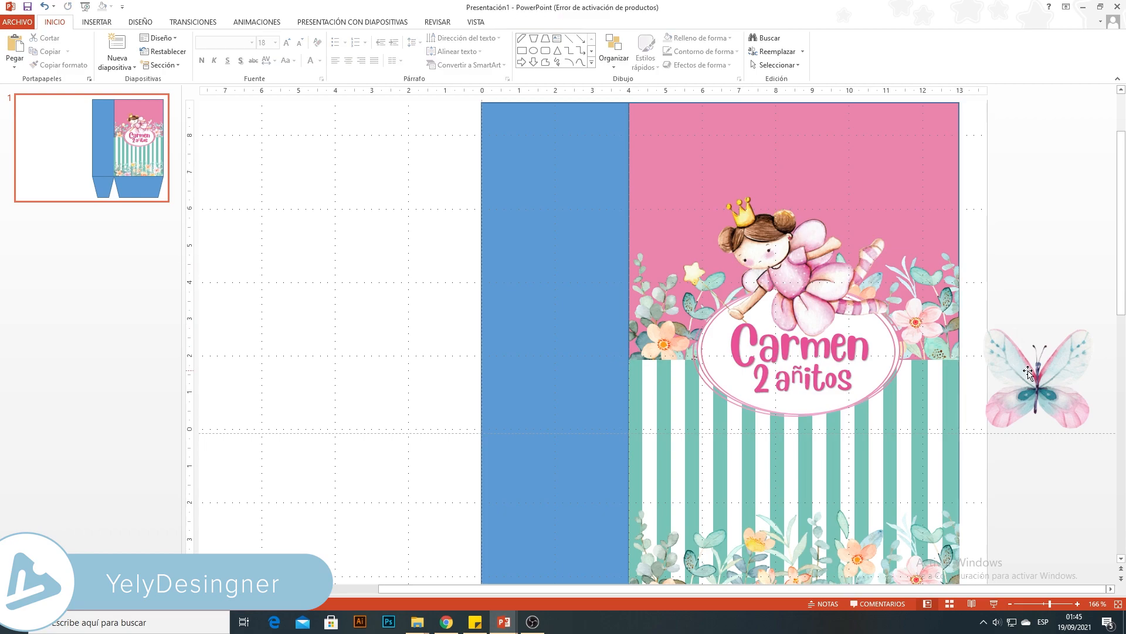
Move the butterfly onto the striped section just above the lower flowers and tilt it clockwise.
{"action": "left_click", "coordinate": [1118, 603]}
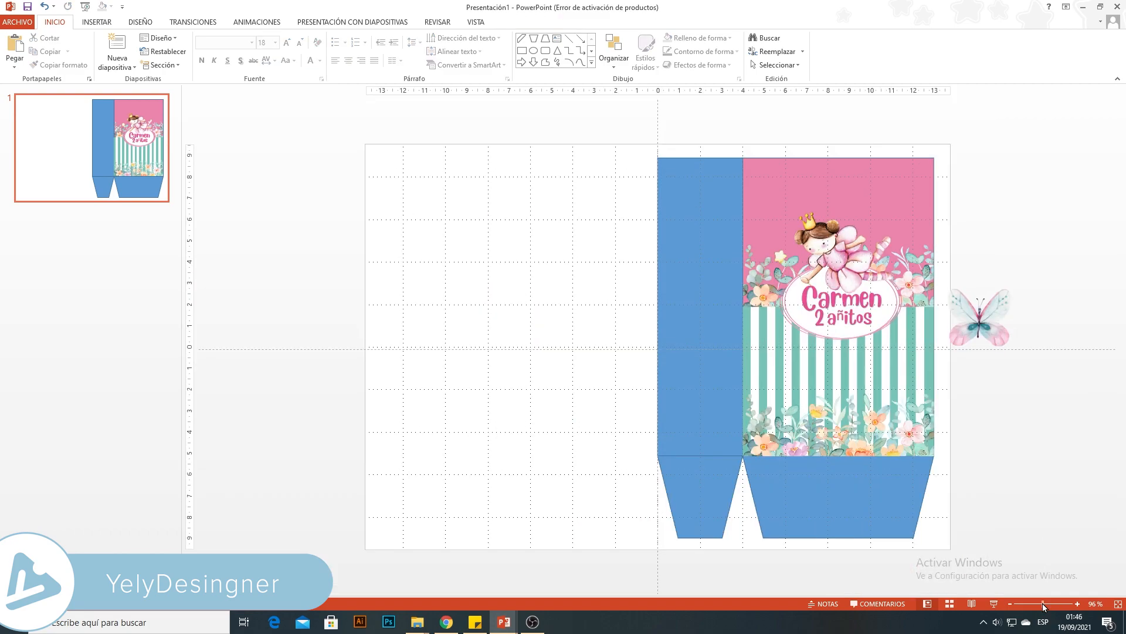
{"action": "left_click_drag", "start_coordinate": [980, 326], "coordinate": [795, 397]}
{"action": "left_click_drag", "start_coordinate": [792, 341], "coordinate": [812, 347]}
{"action": "left_click_drag", "start_coordinate": [816, 436], "coordinate": [807, 425]}
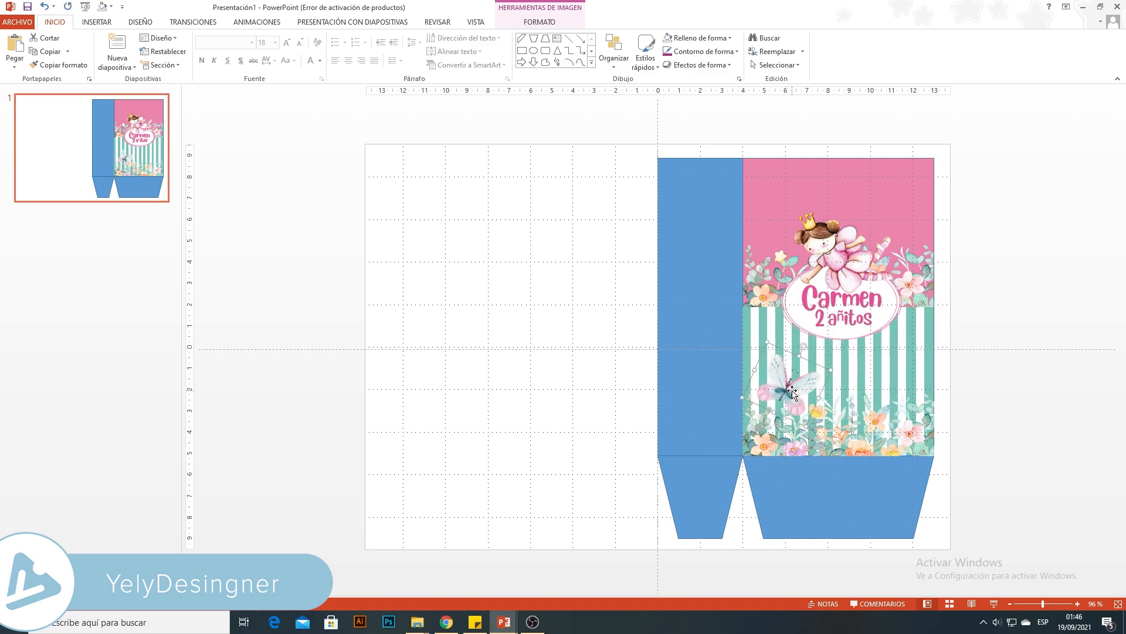
Apply the blue 5 pt glow preset to the butterfly picture.
{"action": "left_click", "coordinate": [1056, 605]}
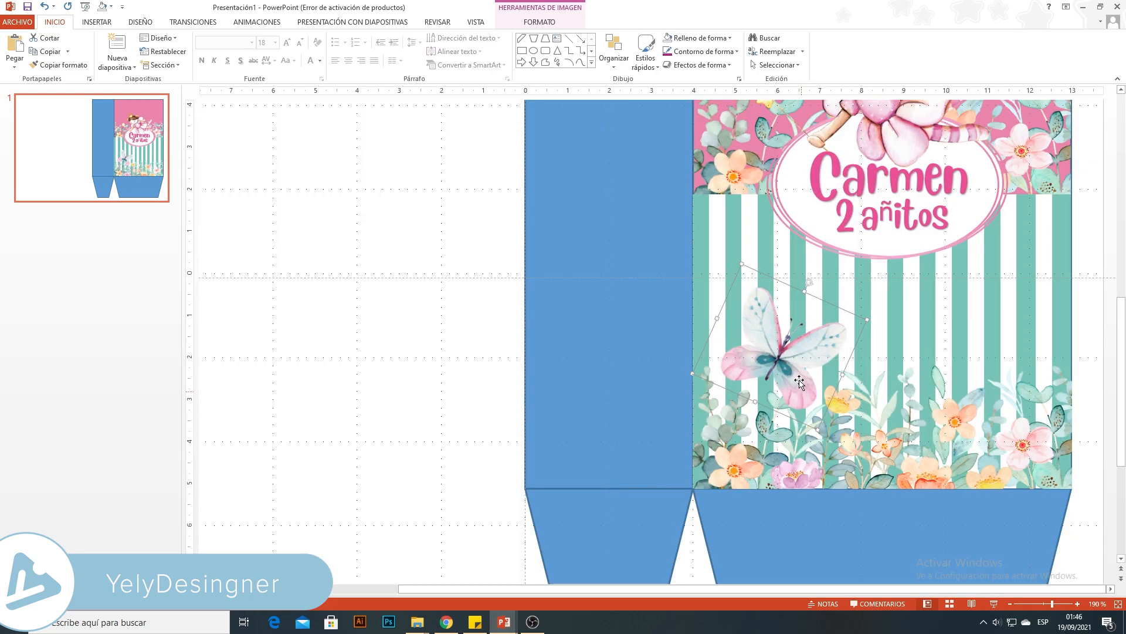
{"action": "left_click", "coordinate": [1056, 604]}
{"action": "right_click", "coordinate": [704, 354]}
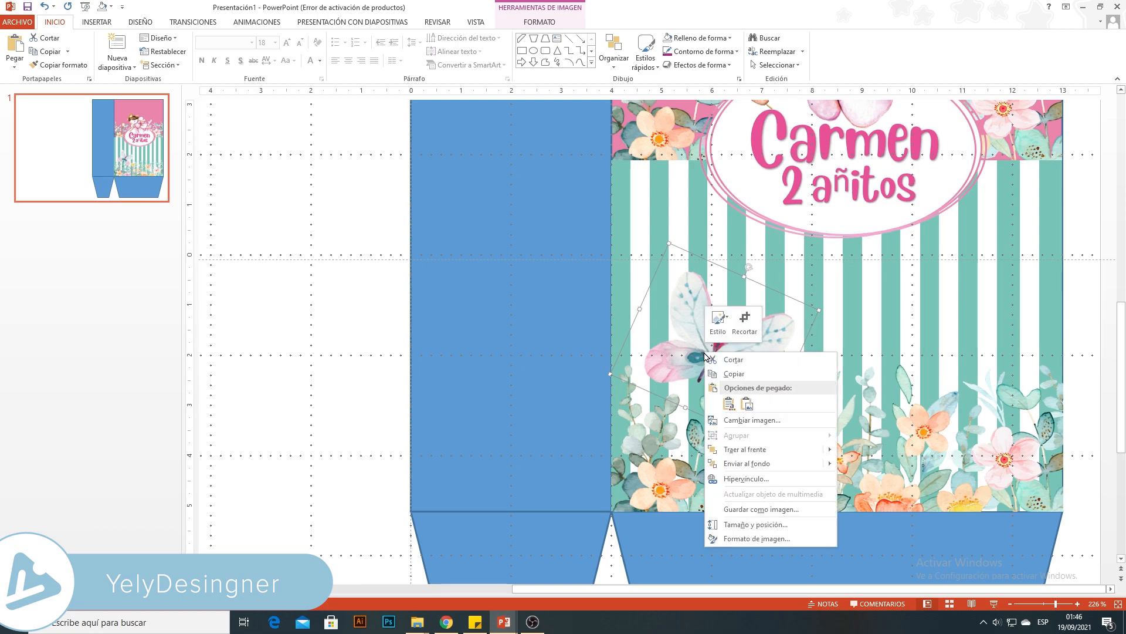
{"action": "left_click", "coordinate": [763, 538]}
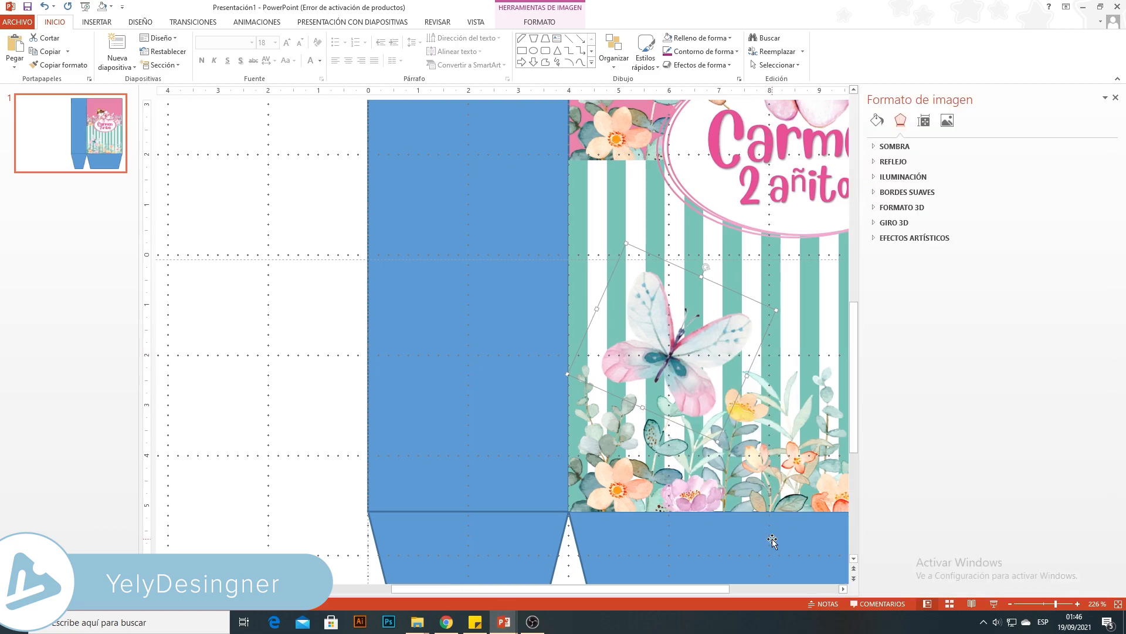
{"action": "left_click", "coordinate": [874, 178]}
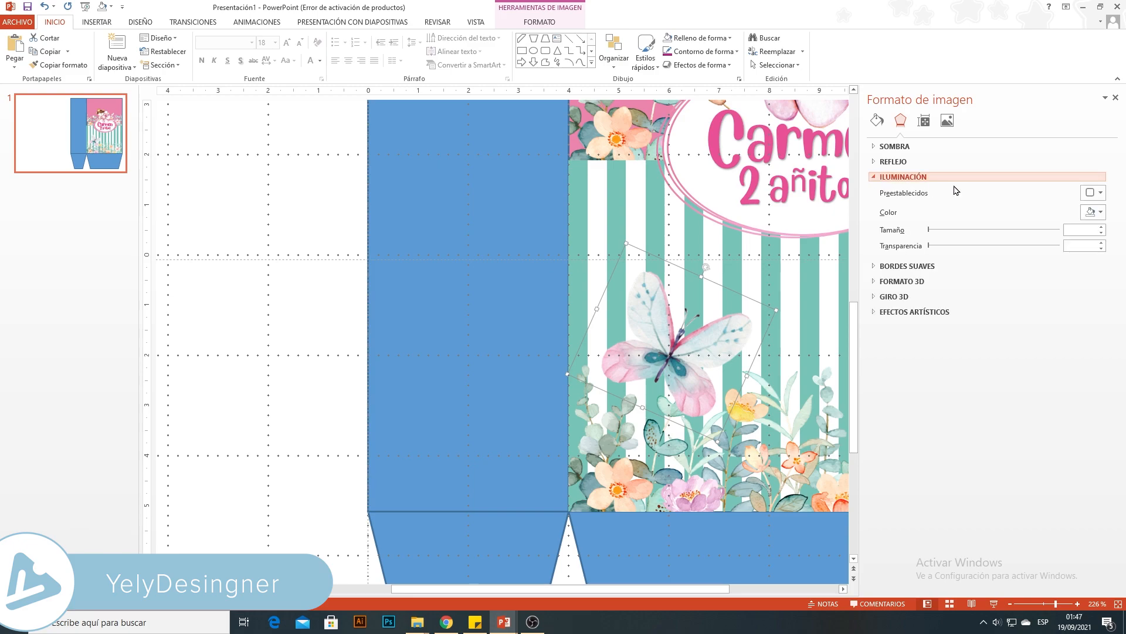
{"action": "left_click", "coordinate": [1094, 192]}
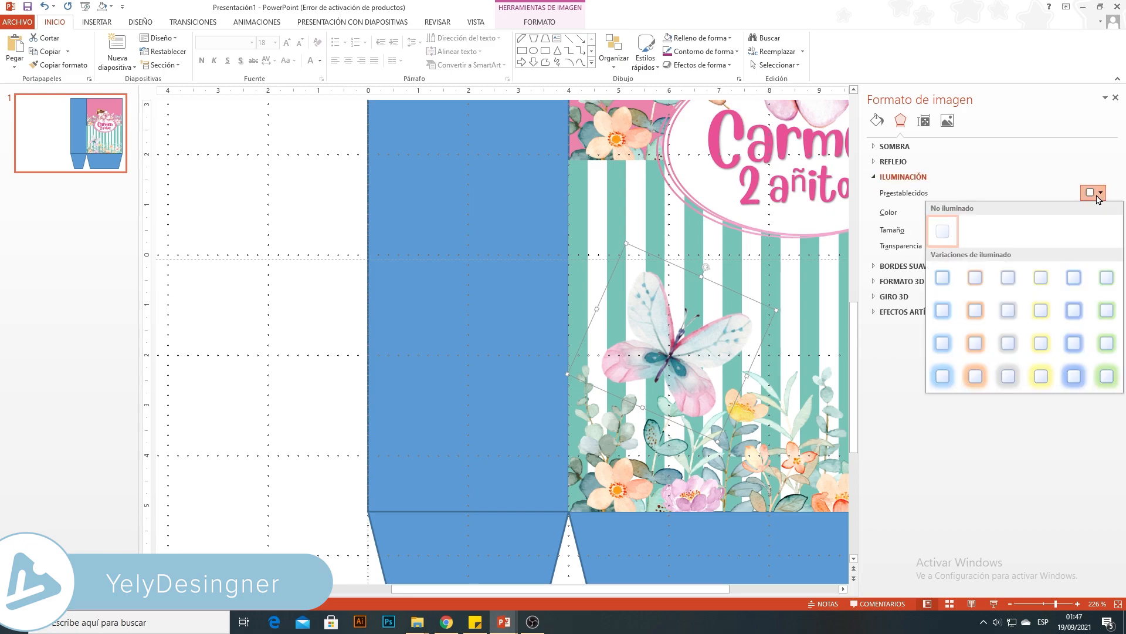
{"action": "left_click", "coordinate": [942, 279]}
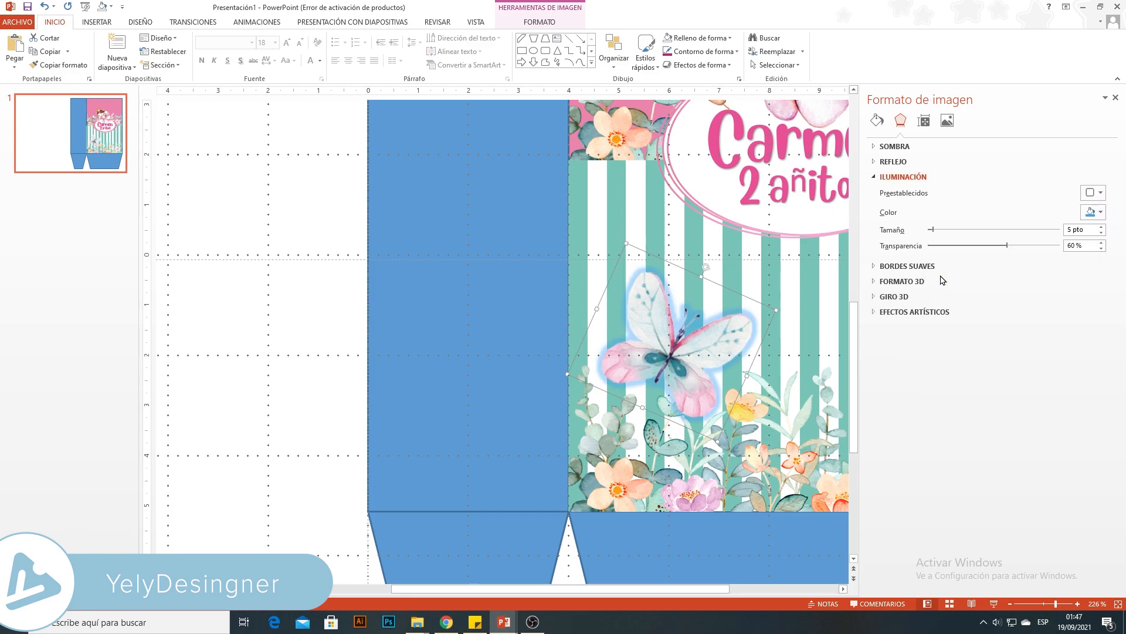
Change the butterfly's glow to white with 1% transparency and a size of 3 pt, and close the picture formatting options.
{"action": "left_click", "coordinate": [1092, 213]}
{"action": "left_click", "coordinate": [1030, 239]}
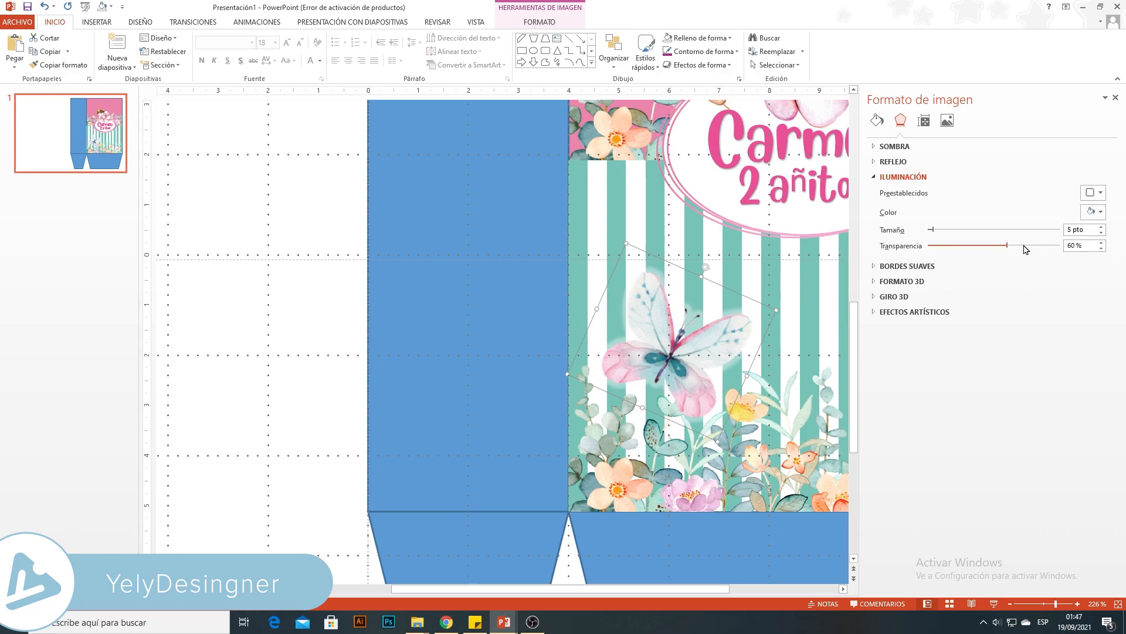
{"action": "left_click_drag", "start_coordinate": [1006, 247], "coordinate": [930, 252]}
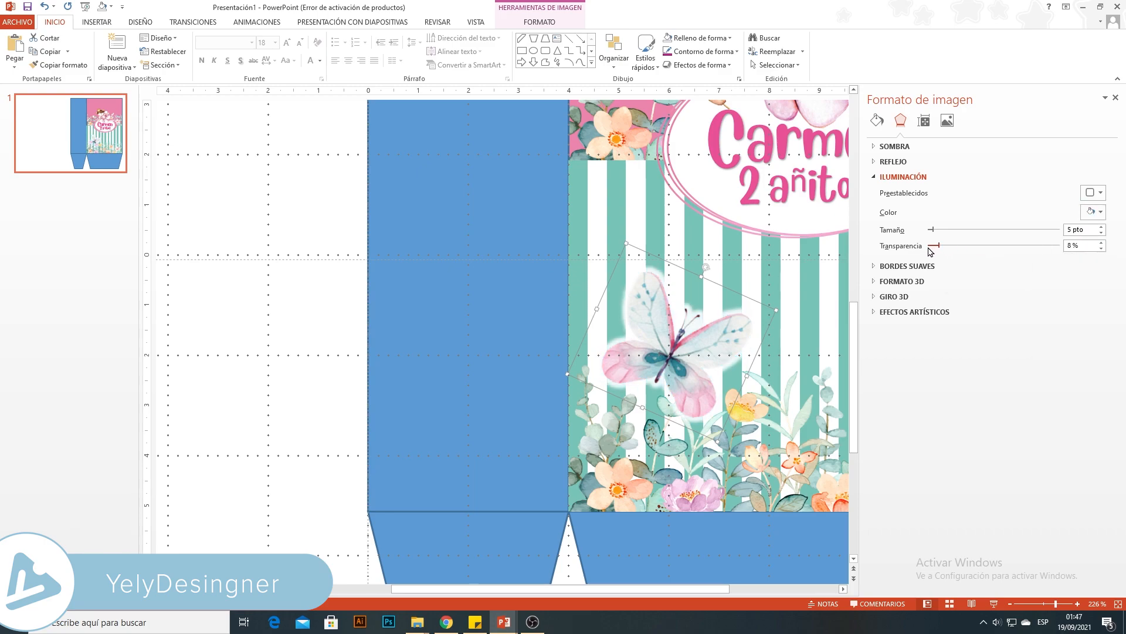
{"action": "left_click", "coordinate": [1072, 230]}
{"action": "key", "text": "BackSpace"}
{"action": "type", "text": "3"}
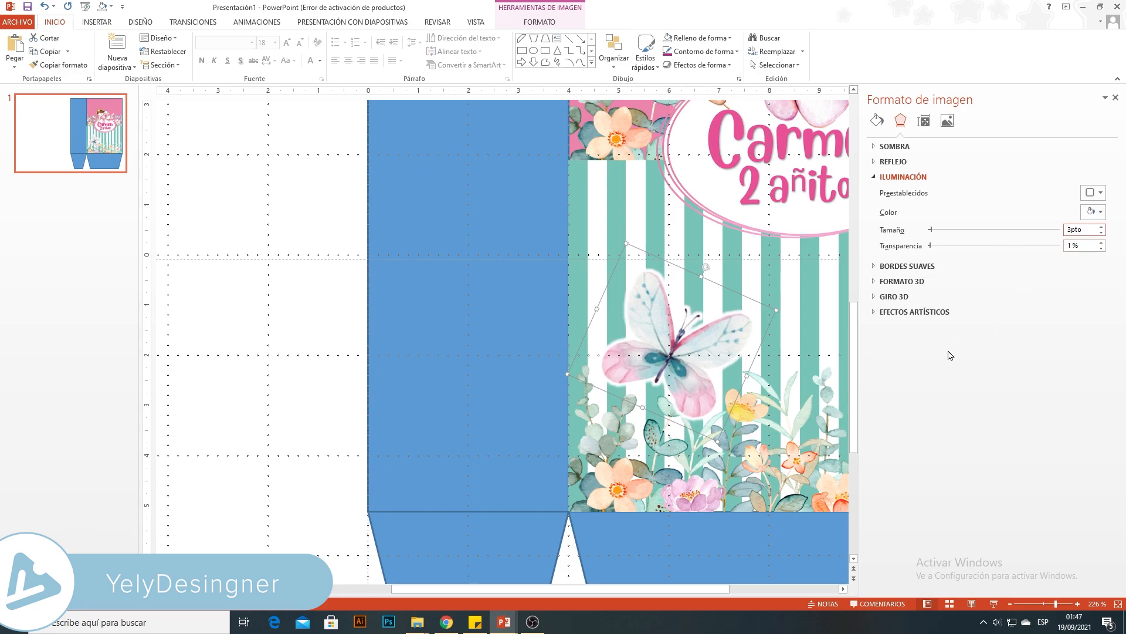
{"action": "left_click", "coordinate": [1116, 101]}
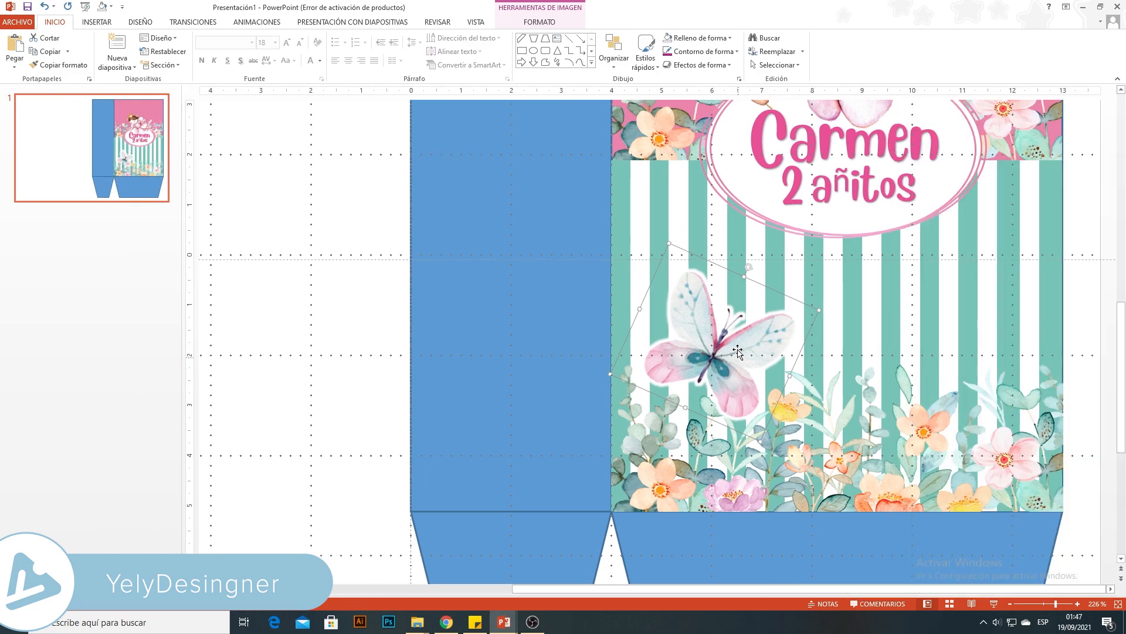
Copy the large butterfly to the far side of the striped section, shrink the copy and tilt it counterclockwise.
{"action": "left_click_drag", "start_coordinate": [737, 349], "coordinate": [733, 360]}
{"action": "scroll", "coordinate": [883, 425], "scroll_direction": "down", "scroll_amount": 3}
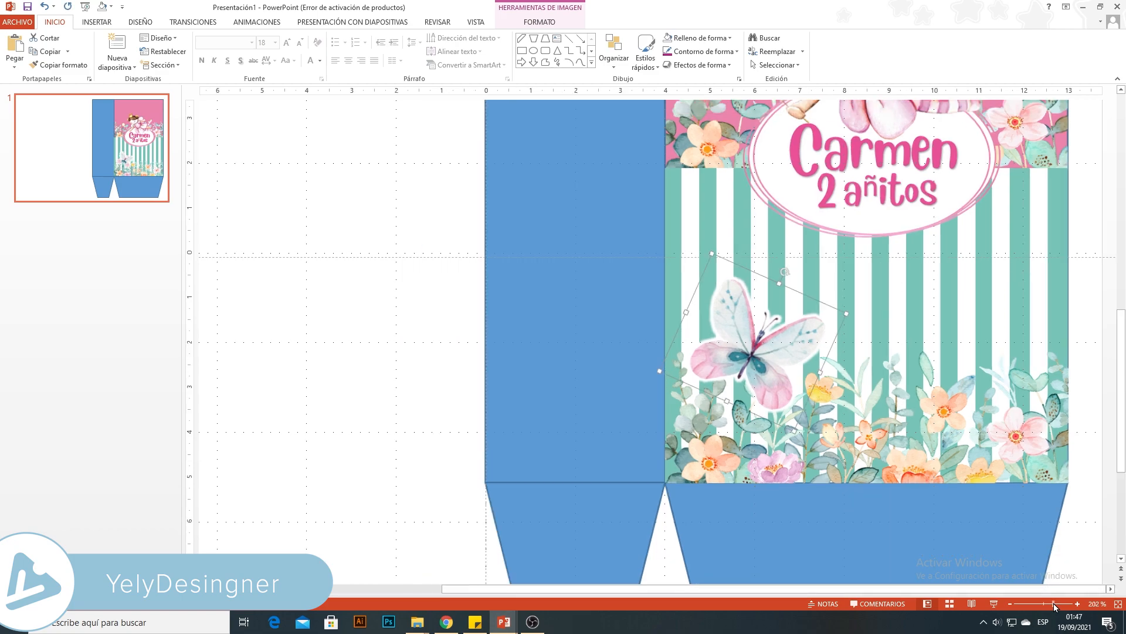
{"action": "double_click", "coordinate": [768, 351]}
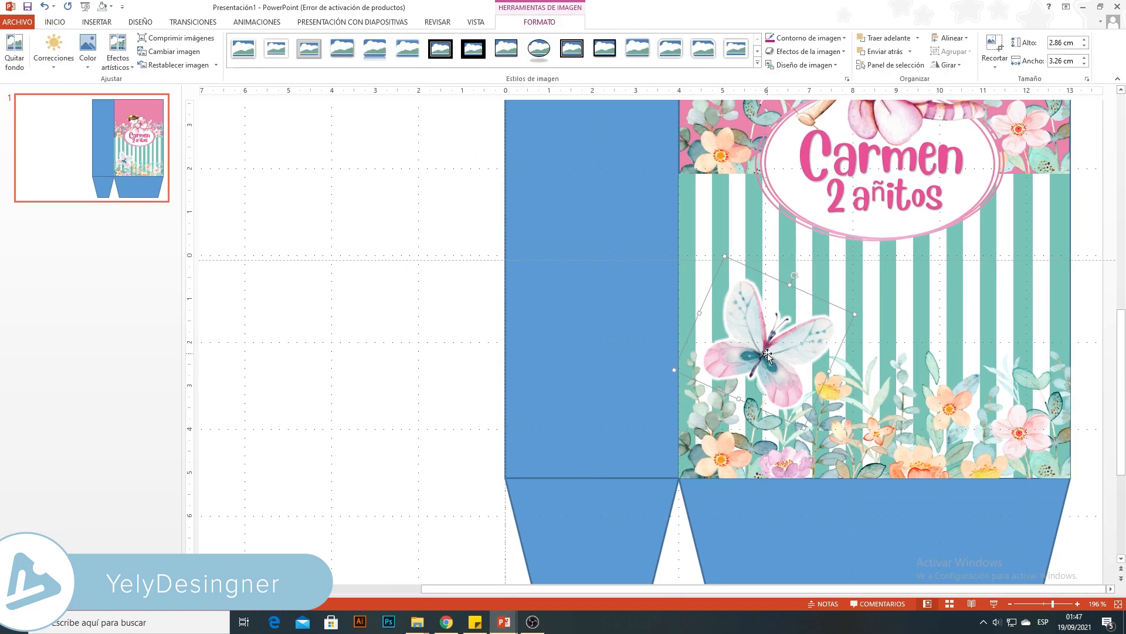
{"action": "left_click_drag", "start_coordinate": [768, 353], "coordinate": [951, 363]}
{"action": "left_click_drag", "start_coordinate": [980, 289], "coordinate": [919, 290]}
{"action": "left_click_drag", "start_coordinate": [1041, 380], "coordinate": [987, 315]}
{"action": "left_click_drag", "start_coordinate": [958, 357], "coordinate": [950, 377]}
{"action": "left_click_drag", "start_coordinate": [954, 270], "coordinate": [931, 277]}
Duplicate the small butterfly, place the copy over the left edge of the oval name label and tilt it clockwise.
{"action": "key", "text": "ctrl+c"}
{"action": "key", "text": "ctrl+v"}
{"action": "left_click_drag", "start_coordinate": [979, 338], "coordinate": [804, 237]}
{"action": "scroll", "coordinate": [762, 234], "scroll_direction": "up", "scroll_amount": 1}
{"action": "mouse_move", "coordinate": [805, 347]}
{"action": "left_mouse_down"}
{"action": "mouse_move", "coordinate": [770, 262]}
{"action": "mouse_move", "coordinate": [799, 330]}
{"action": "left_mouse_up"}
{"action": "left_click_drag", "start_coordinate": [781, 285], "coordinate": [764, 271]}
{"action": "left_click_drag", "start_coordinate": [774, 206], "coordinate": [791, 219]}
{"action": "left_click_drag", "start_coordinate": [780, 233], "coordinate": [781, 220]}
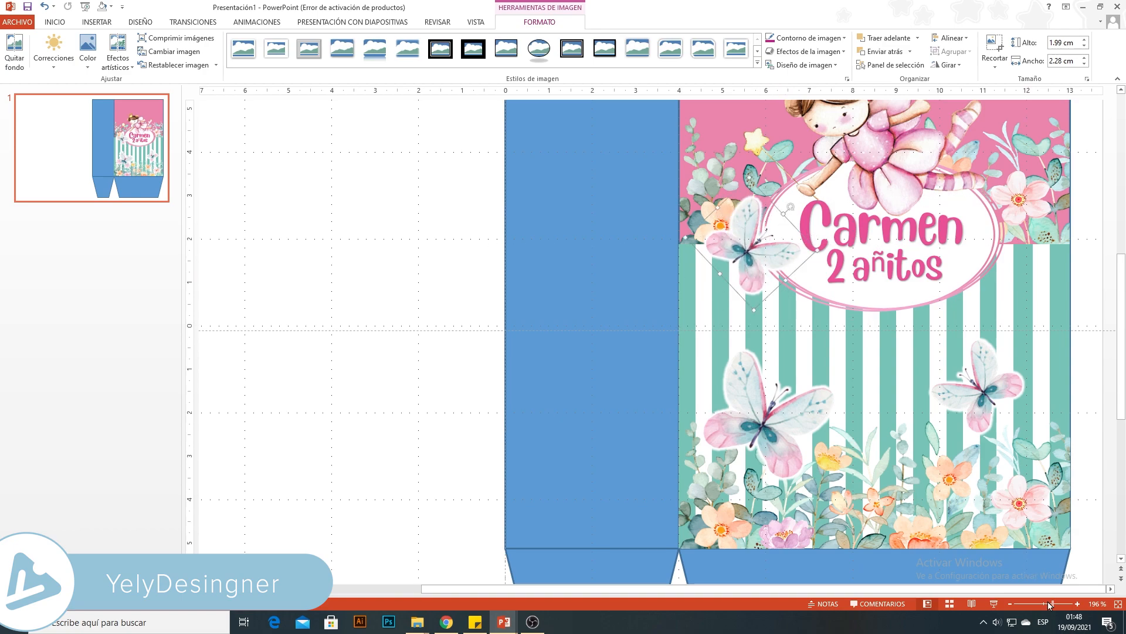
Place another small butterfly copy over the right edge of the oval name label, tilted counterclockwise.
{"action": "left_click", "coordinate": [1047, 604]}
{"action": "scroll", "coordinate": [1038, 536], "scroll_direction": "down", "scroll_amount": 1}
{"action": "scroll", "coordinate": [1038, 535], "scroll_direction": "down", "scroll_amount": 1}
{"action": "left_click_drag", "start_coordinate": [842, 326], "coordinate": [982, 290]}
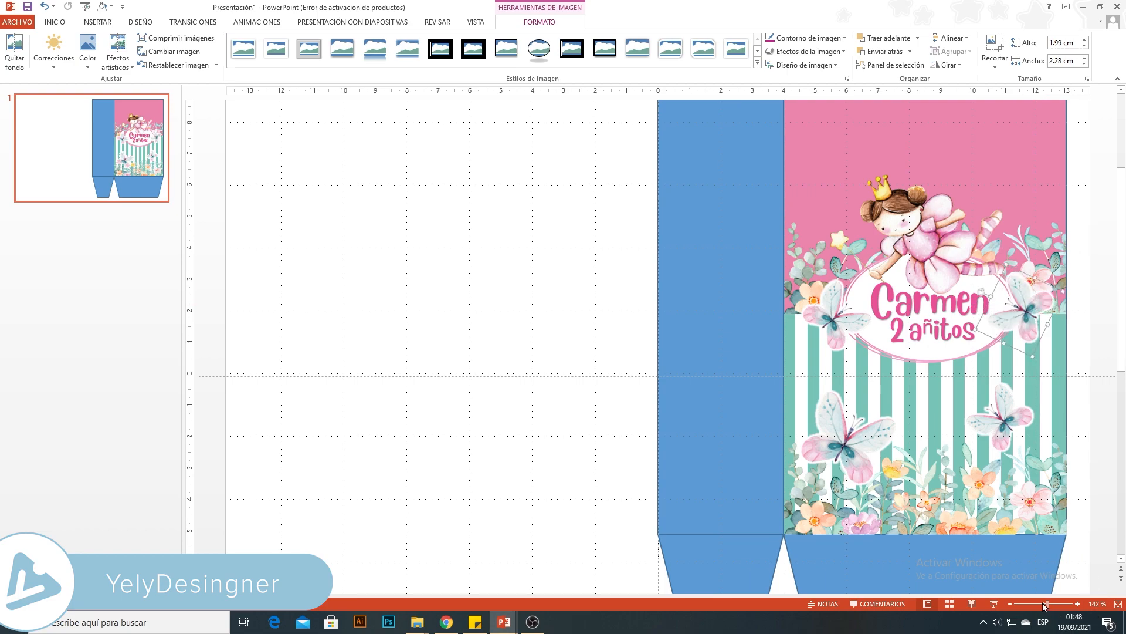
Select the whole bag template and move it left to the middle of the slide.
{"action": "left_click_drag", "start_coordinate": [1045, 605], "coordinate": [1033, 604]}
{"action": "left_click_drag", "start_coordinate": [913, 513], "coordinate": [598, 196]}
{"action": "left_click_drag", "start_coordinate": [642, 273], "coordinate": [596, 271]}
{"action": "left_click", "coordinate": [1050, 604]}
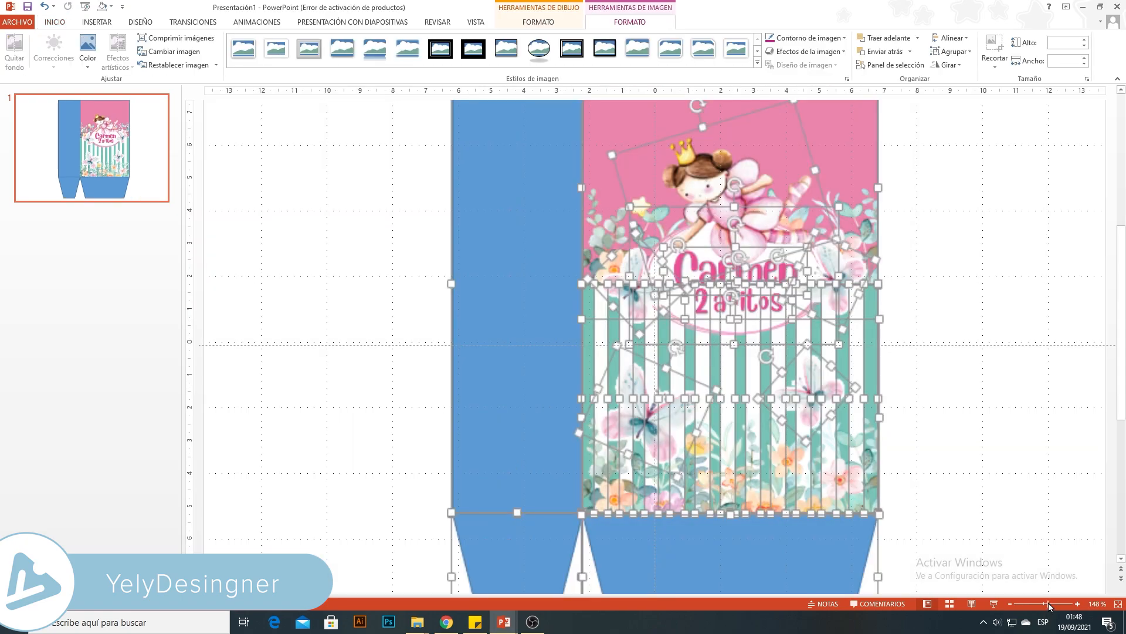
{"action": "left_click", "coordinate": [963, 403]}
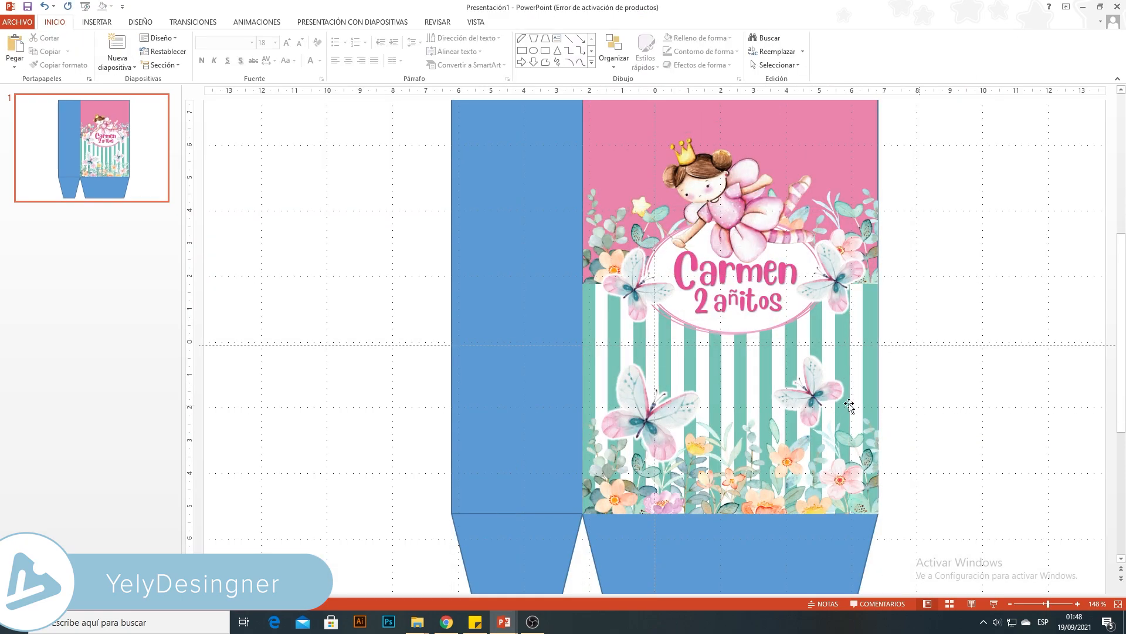
Enlarge the fairy picture and reposition it just above the name label.
{"action": "left_click", "coordinate": [829, 292]}
{"action": "left_click", "coordinate": [912, 304]}
{"action": "left_click", "coordinate": [1045, 603]}
{"action": "left_click_drag", "start_coordinate": [716, 249], "coordinate": [711, 238]}
{"action": "left_click_drag", "start_coordinate": [765, 141], "coordinate": [779, 120]}
{"action": "left_click_drag", "start_coordinate": [737, 194], "coordinate": [723, 212]}
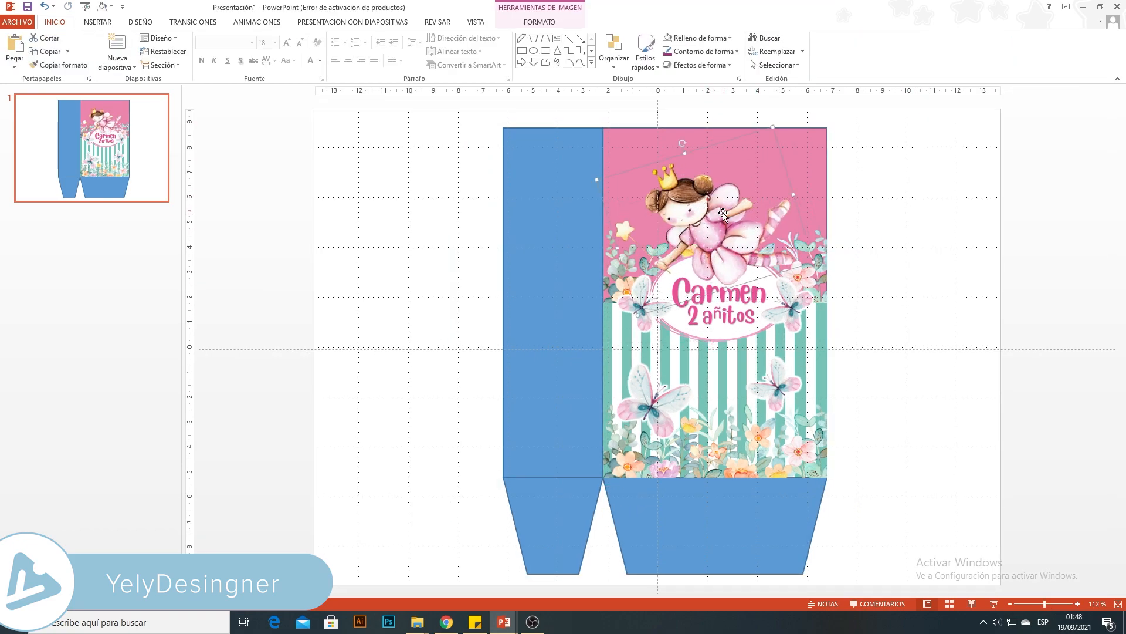
{"action": "left_click", "coordinate": [925, 368]}
Nudge the large butterfly slightly right and down, and adjust the small lower butterfly's position on the stripes.
{"action": "left_click", "coordinate": [760, 386]}
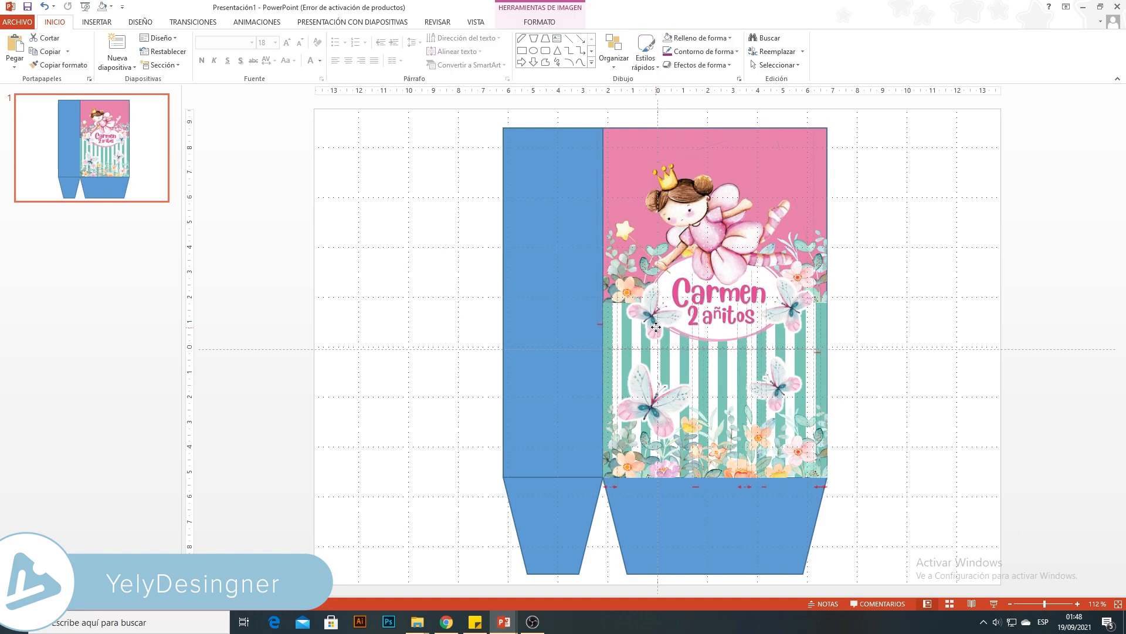
{"action": "left_click_drag", "start_coordinate": [660, 410], "coordinate": [673, 420]}
{"action": "left_click", "coordinate": [848, 400]}
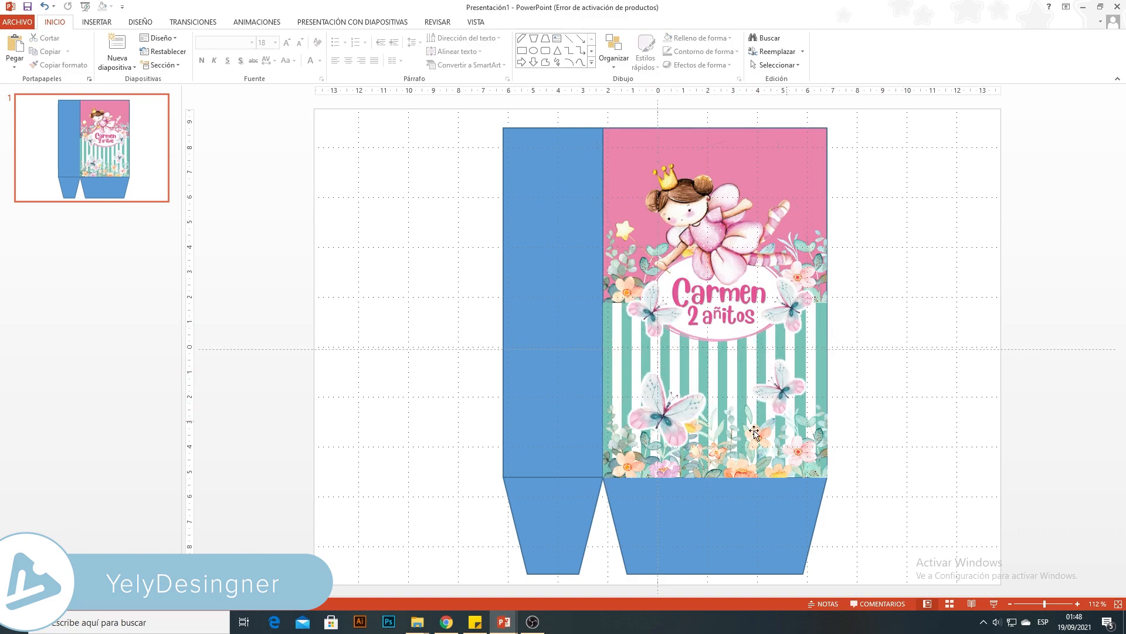
Fill the flap below the front panel with the pink sampled from the front panel's upper background.
{"action": "left_click", "coordinate": [725, 516]}
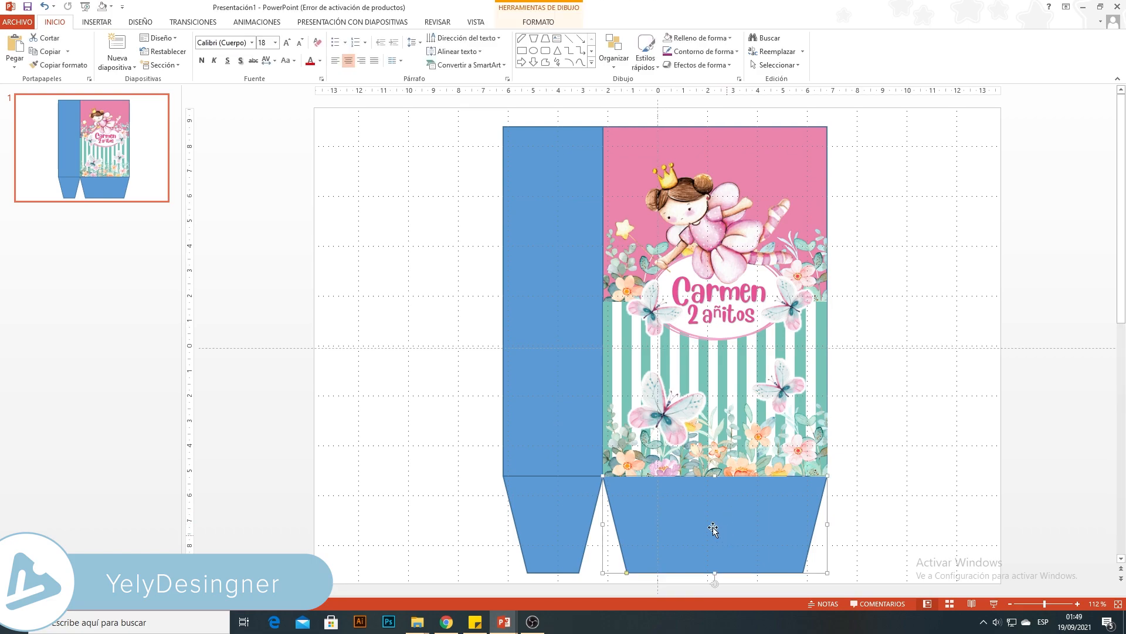
{"action": "left_click", "coordinate": [538, 22]}
{"action": "left_click", "coordinate": [449, 38]}
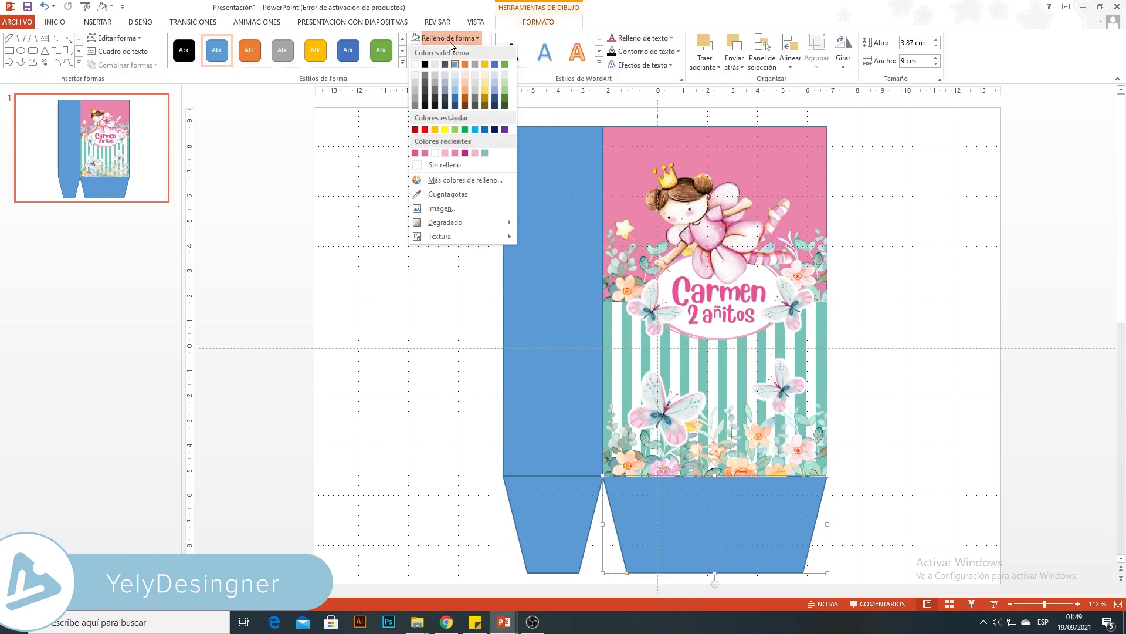
{"action": "left_click", "coordinate": [448, 195]}
{"action": "left_click", "coordinate": [629, 161]}
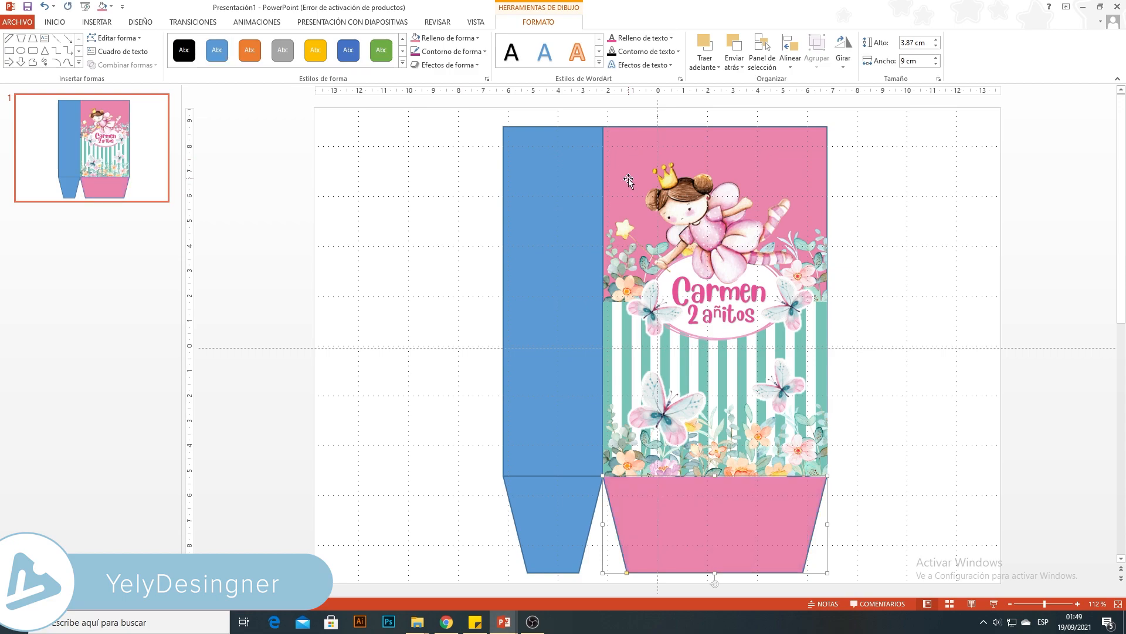
Fill the narrow flap below the side panel with the pink sampled from the wide flap.
{"action": "left_click", "coordinate": [569, 496]}
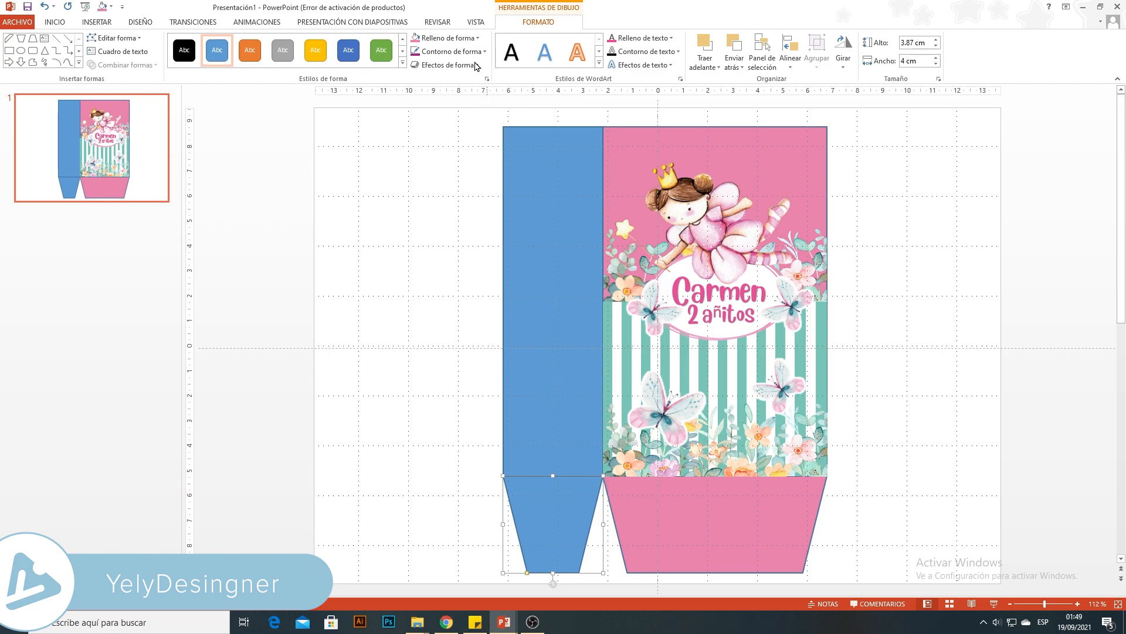
{"action": "left_click", "coordinate": [458, 38]}
{"action": "left_click", "coordinate": [463, 194]}
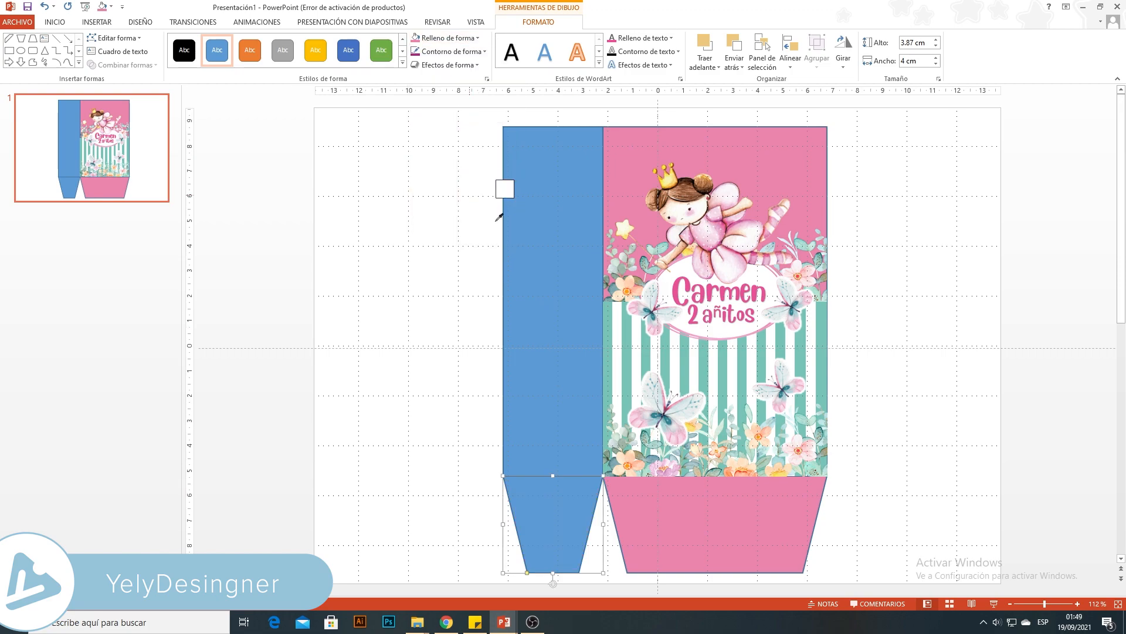
{"action": "left_click", "coordinate": [681, 498]}
Fill the blue side panel with the darker pink sampled from the name lettering.
{"action": "left_click", "coordinate": [566, 203]}
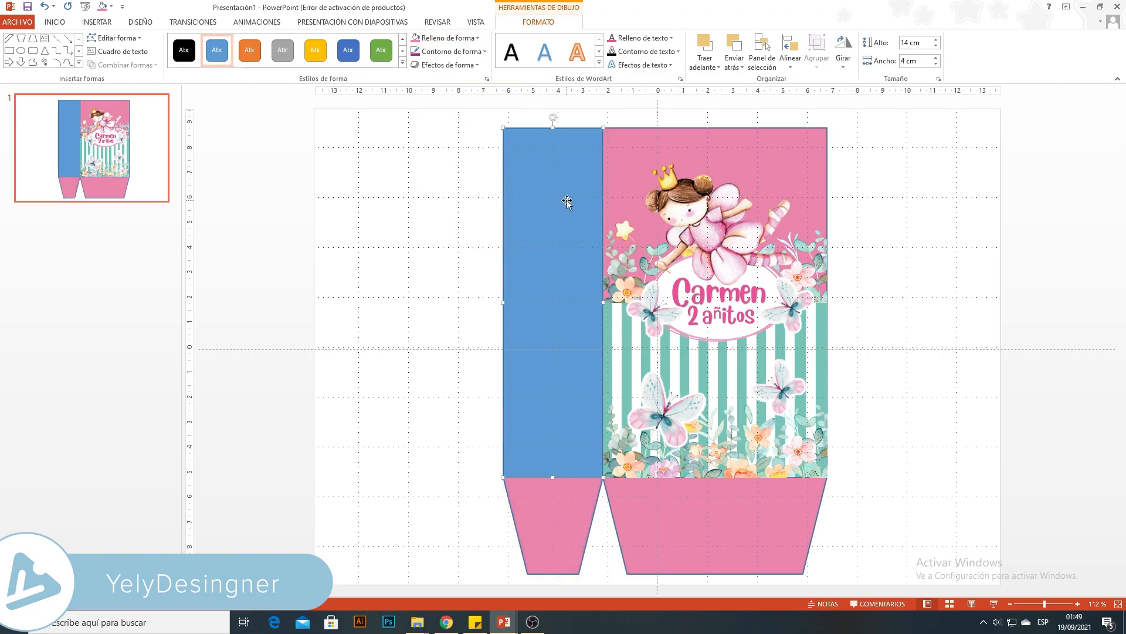
{"action": "left_click", "coordinate": [447, 37]}
{"action": "left_click", "coordinate": [449, 194]}
{"action": "left_click", "coordinate": [677, 293]}
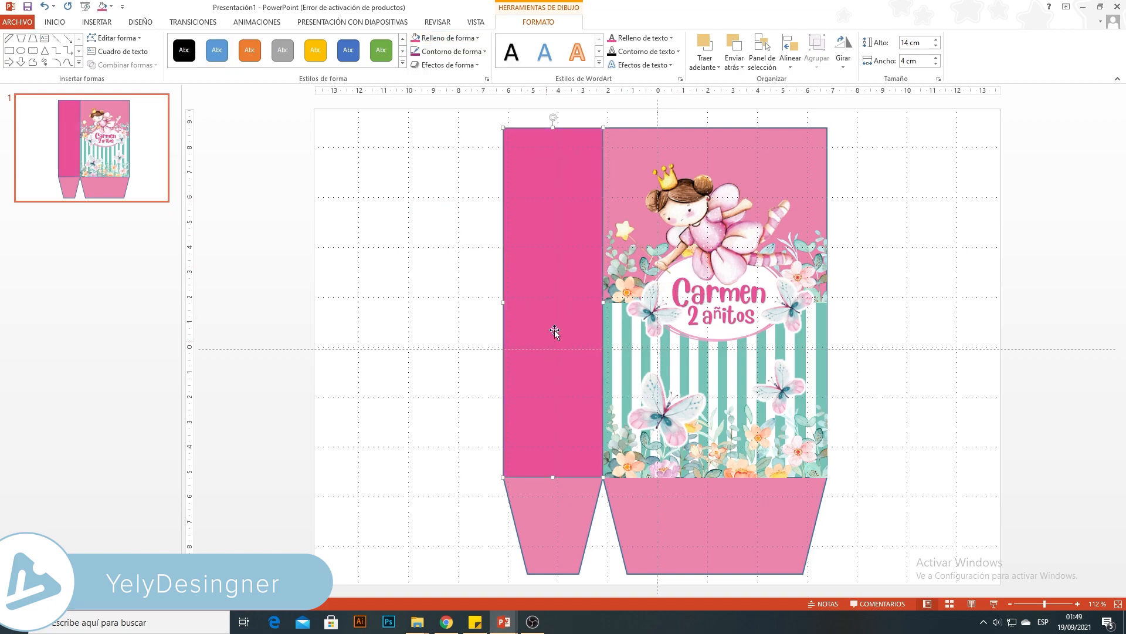
{"action": "left_click", "coordinate": [467, 254]}
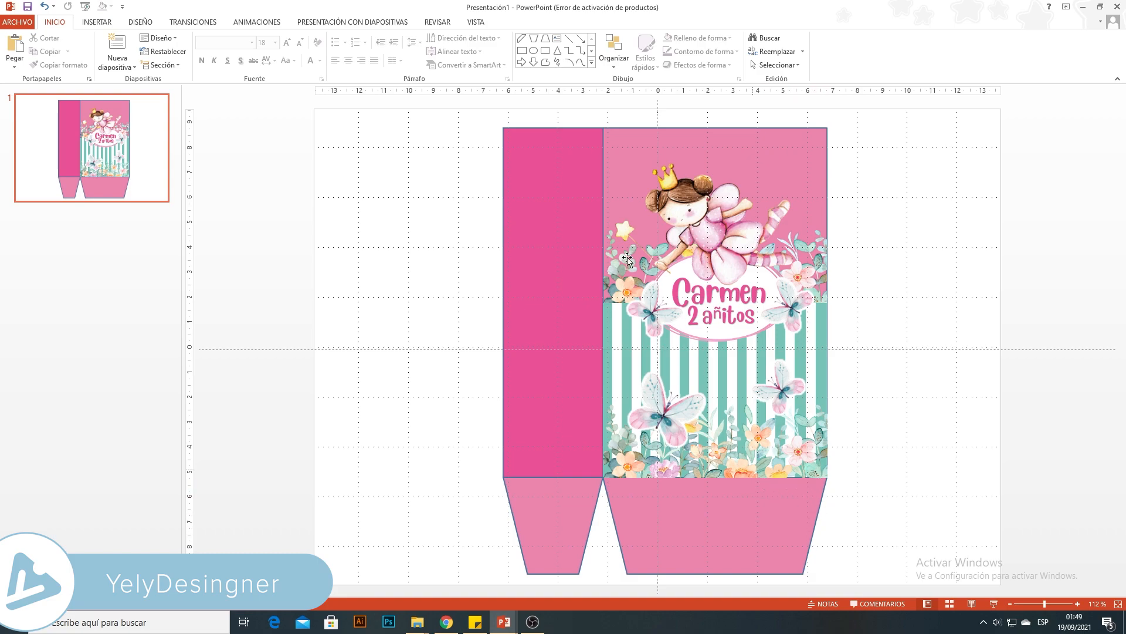
Give the front panel rectangle a thin white outline.
{"action": "left_click", "coordinate": [637, 142]}
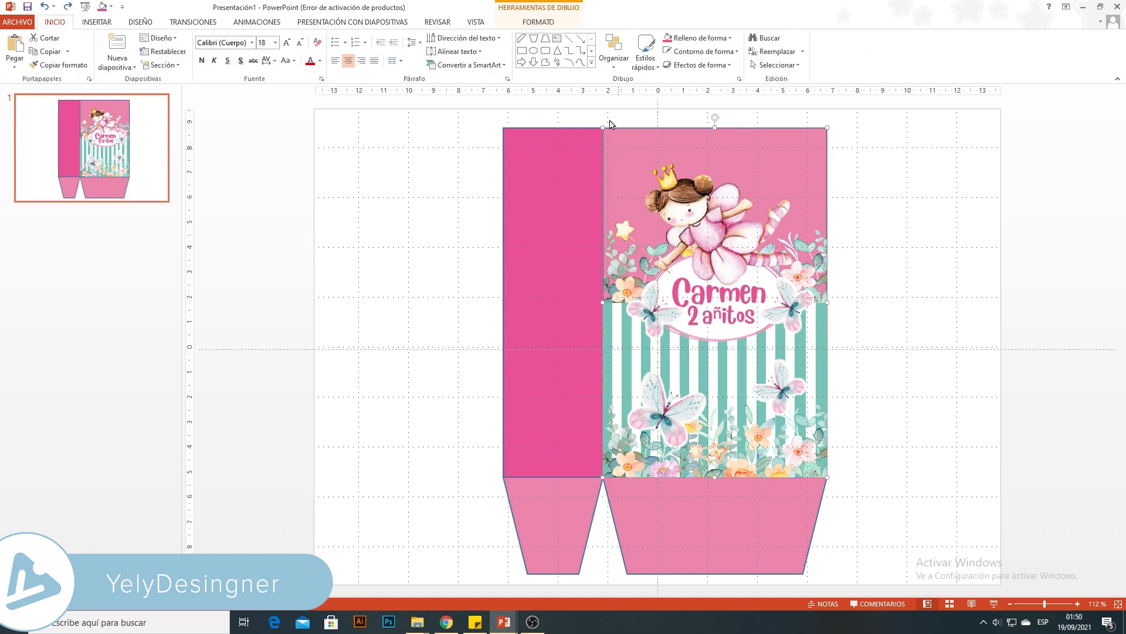
{"action": "left_click", "coordinate": [538, 22]}
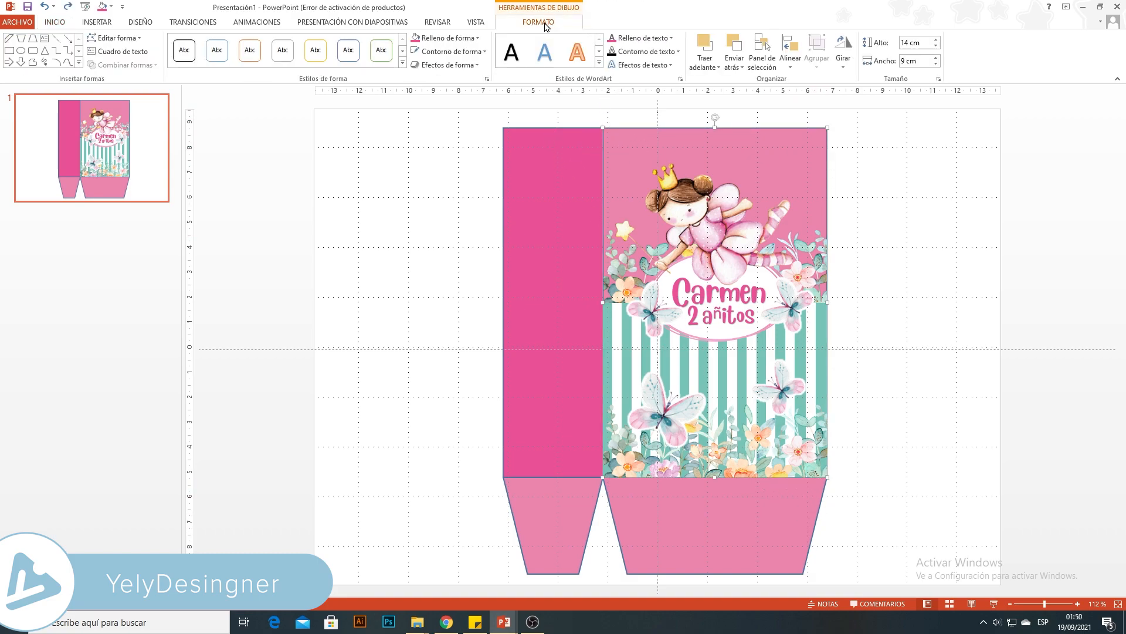
{"action": "left_click", "coordinate": [461, 55]}
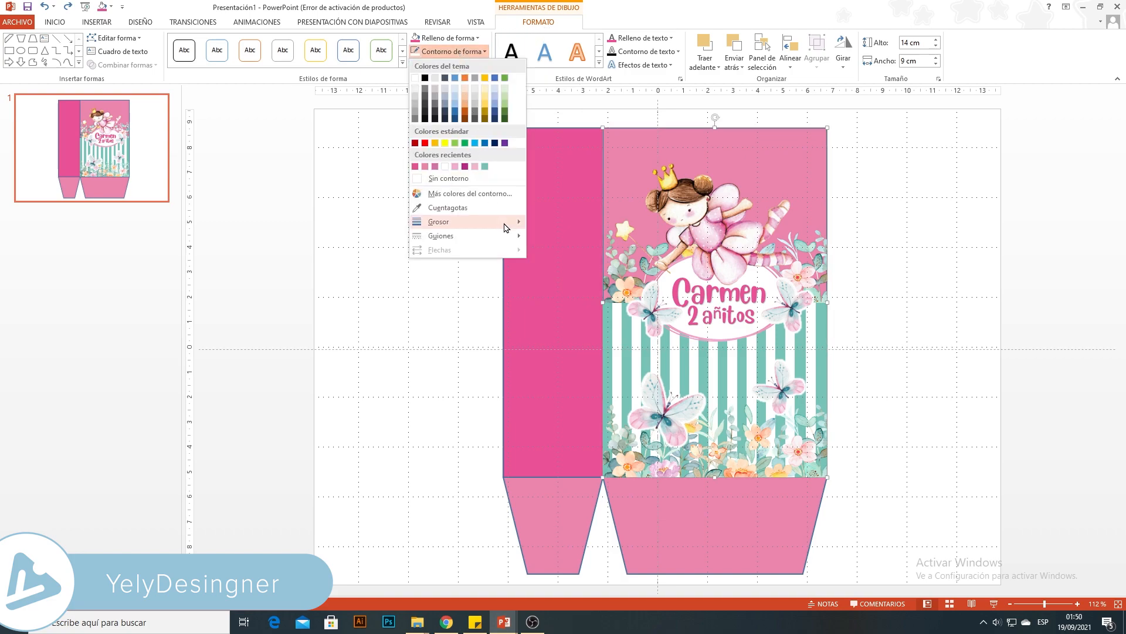
{"action": "mouse_move", "coordinate": [512, 226]}
{"action": "left_click", "coordinate": [547, 224]}
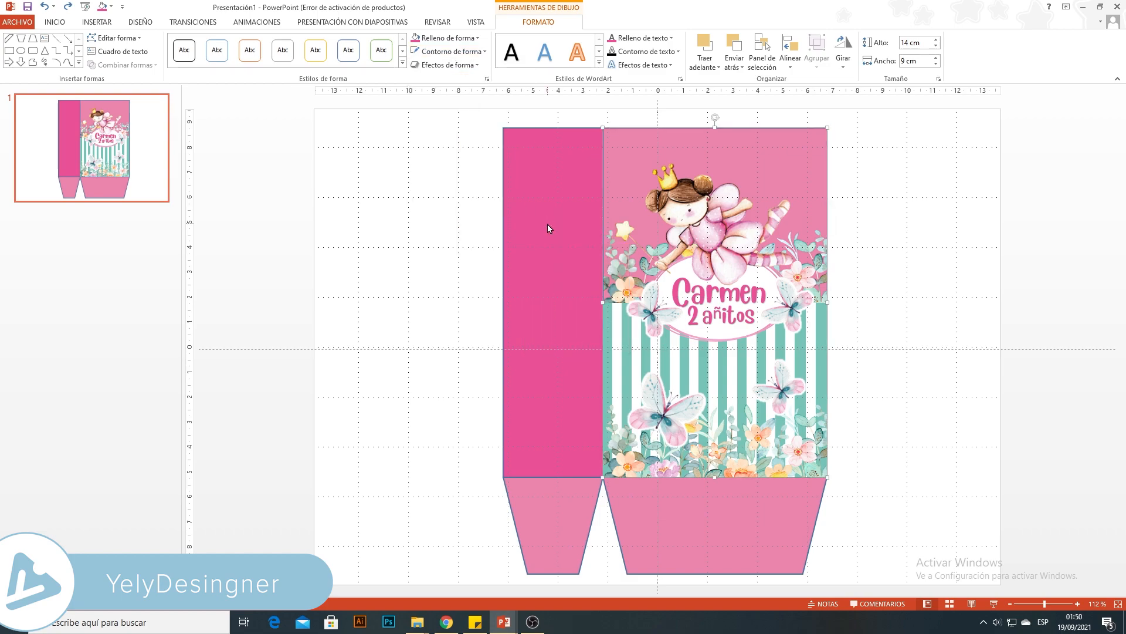
{"action": "left_click", "coordinate": [452, 54]}
{"action": "left_click", "coordinate": [416, 78]}
Give the dark pink side panel a thin white outline.
{"action": "left_click", "coordinate": [551, 163]}
{"action": "left_click", "coordinate": [454, 52]}
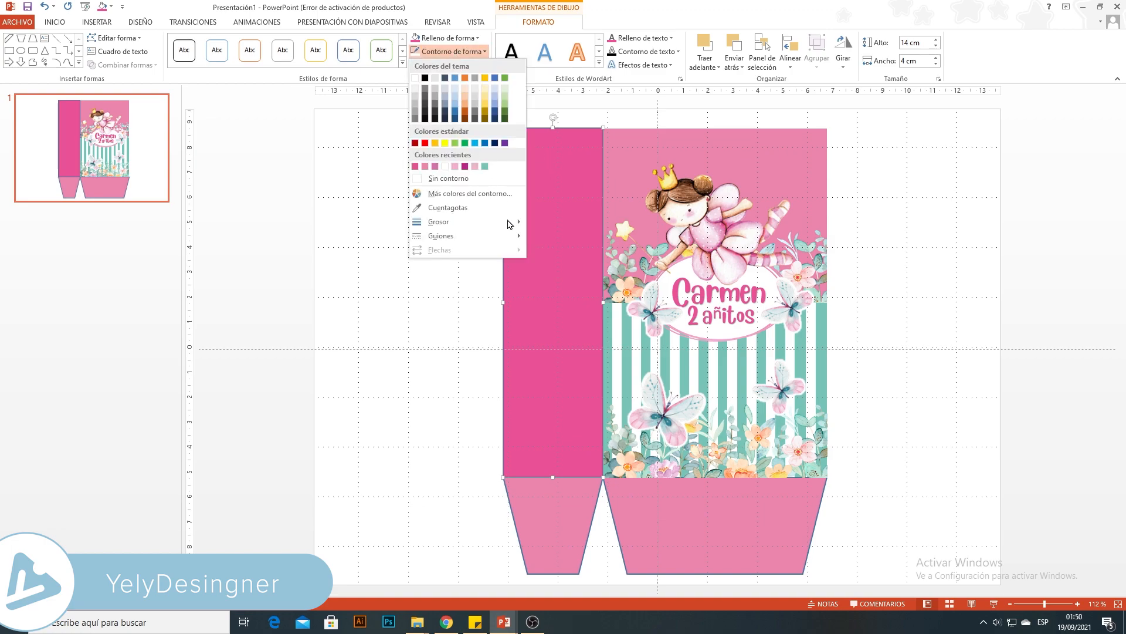
{"action": "left_click", "coordinate": [538, 226]}
{"action": "left_click", "coordinate": [450, 52]}
{"action": "left_click", "coordinate": [416, 78]}
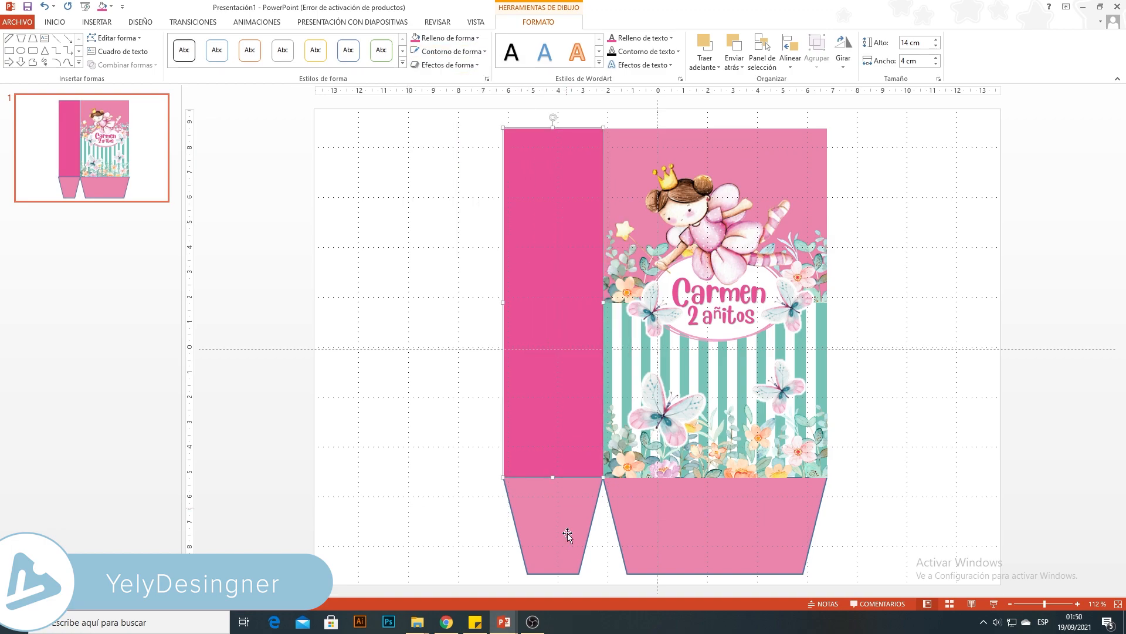
Give the narrow flap below the side panel a thin white outline.
{"action": "left_click", "coordinate": [568, 532]}
{"action": "left_click", "coordinate": [457, 53]}
{"action": "mouse_move", "coordinate": [469, 222]}
{"action": "left_click", "coordinate": [546, 223]}
{"action": "left_click", "coordinate": [456, 52]}
{"action": "left_click", "coordinate": [416, 78]}
Give the wide flap below the front panel a thin white outline.
{"action": "left_click", "coordinate": [686, 495]}
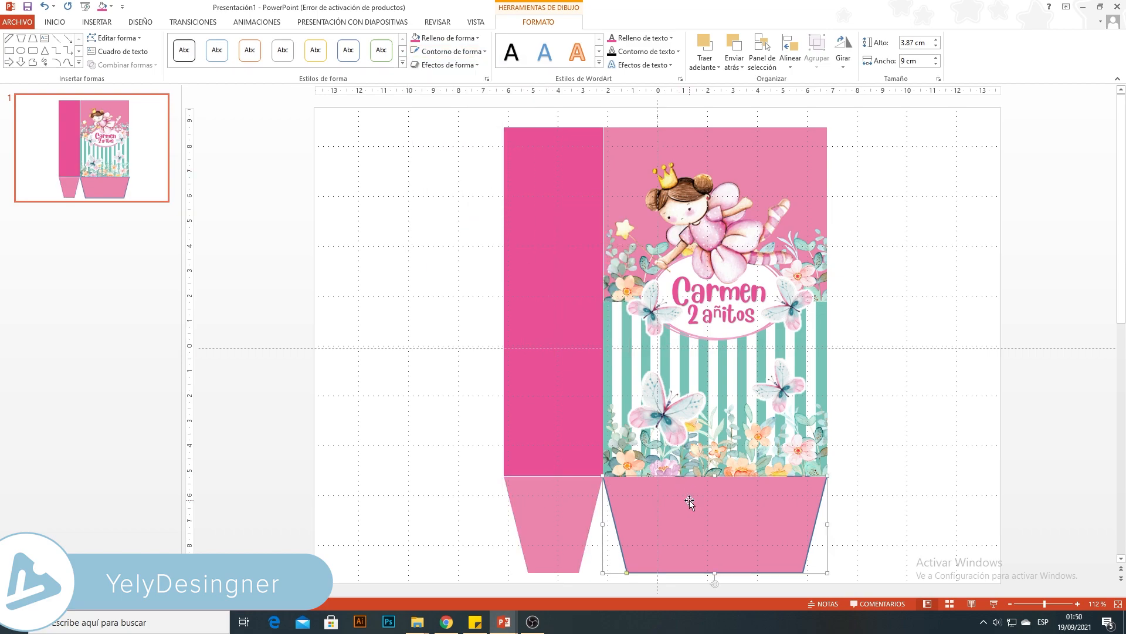
{"action": "left_click", "coordinate": [457, 52]}
{"action": "mouse_move", "coordinate": [502, 222]}
{"action": "left_click", "coordinate": [545, 224]}
{"action": "left_click", "coordinate": [457, 52]}
{"action": "left_click", "coordinate": [416, 79]}
{"action": "left_click", "coordinate": [862, 443]}
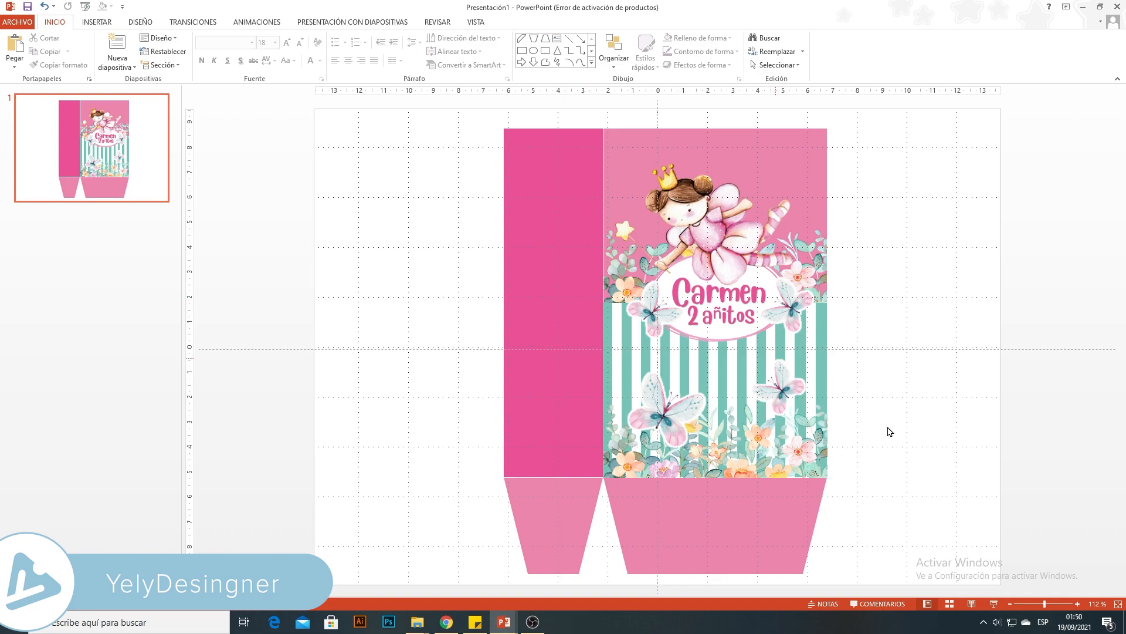
Select the complete bag template and move it onto the right half of the slide.
{"action": "left_click", "coordinate": [1038, 603]}
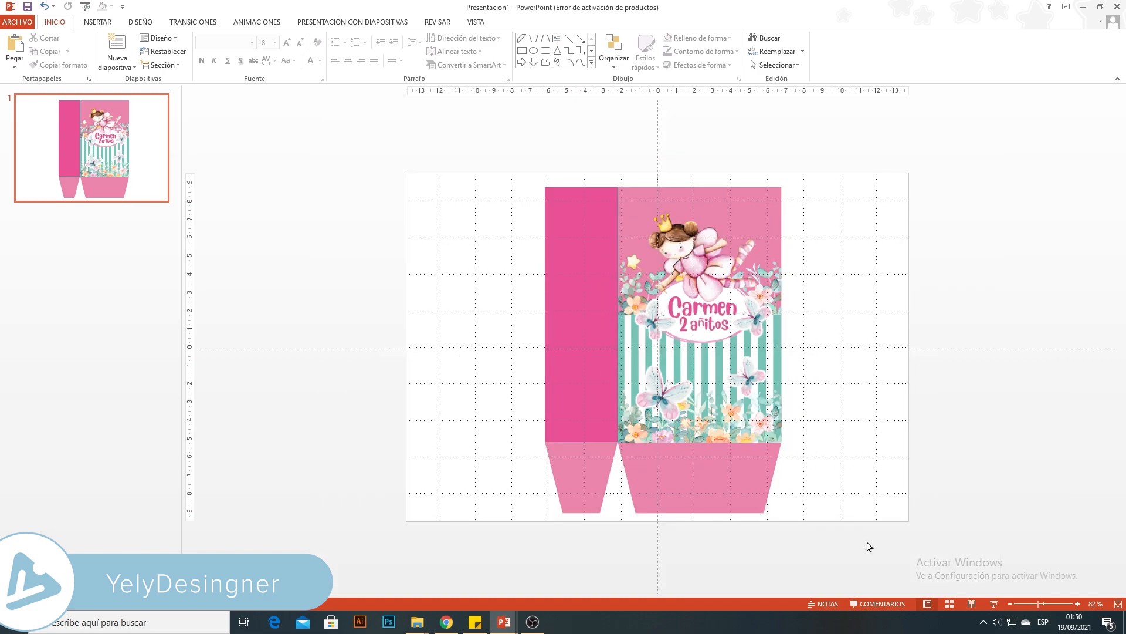
{"action": "left_click_drag", "start_coordinate": [821, 546], "coordinate": [475, 139]}
{"action": "left_click_drag", "start_coordinate": [677, 307], "coordinate": [796, 304]}
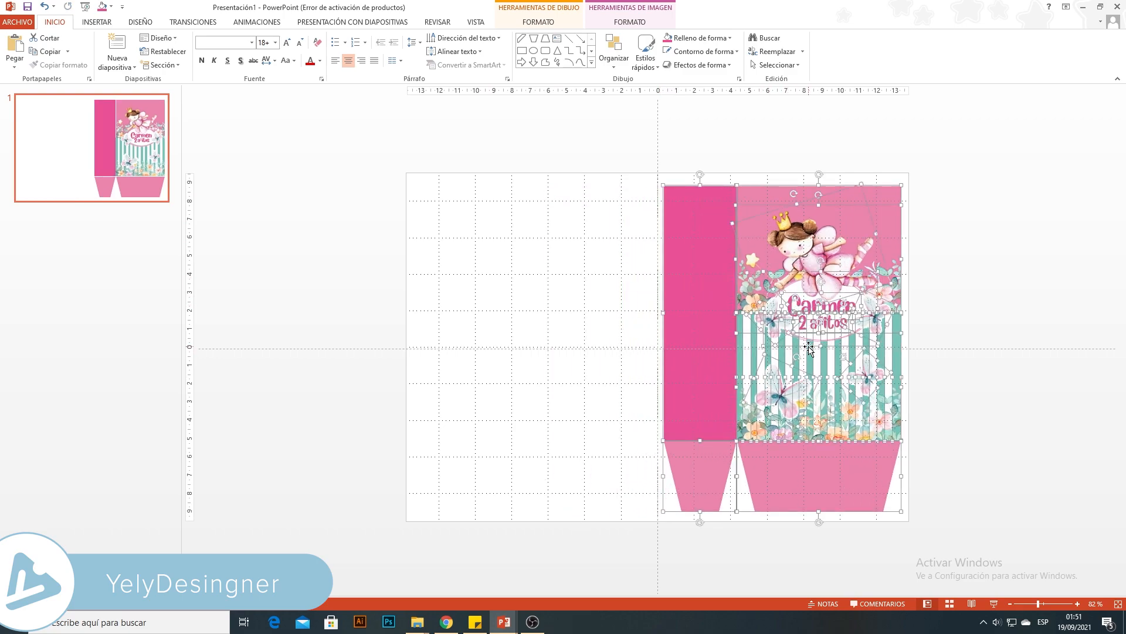
Duplicate the complete template and place the copy flush against the original's left edge.
{"action": "key", "text": "ctrl+v"}
{"action": "left_click_drag", "start_coordinate": [789, 285], "coordinate": [572, 282]}
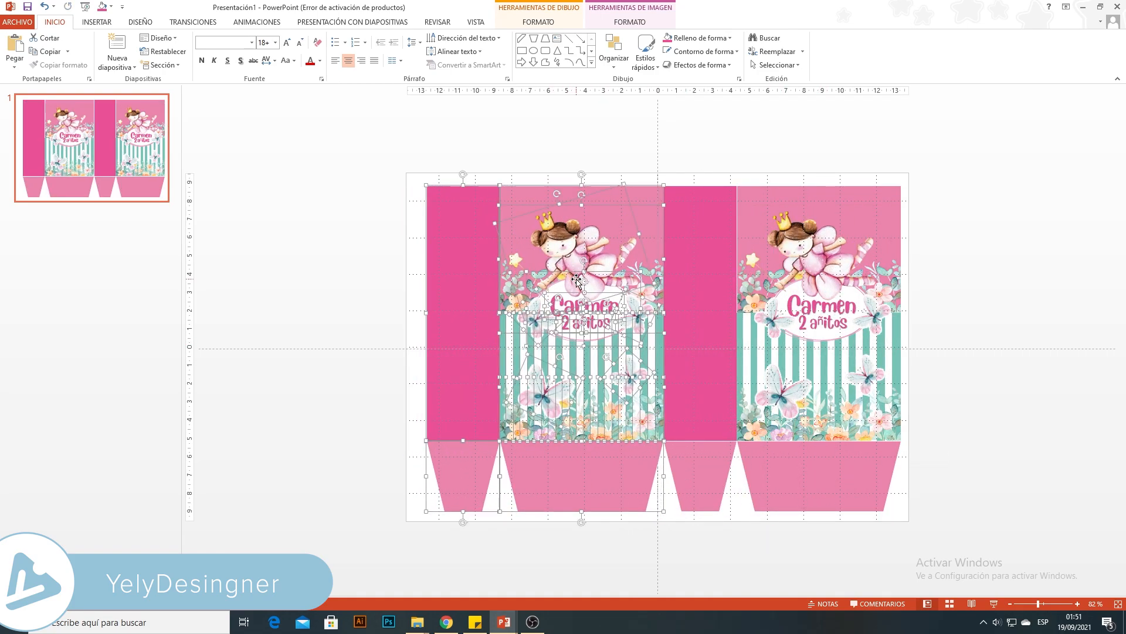
{"action": "left_click", "coordinate": [1046, 604]}
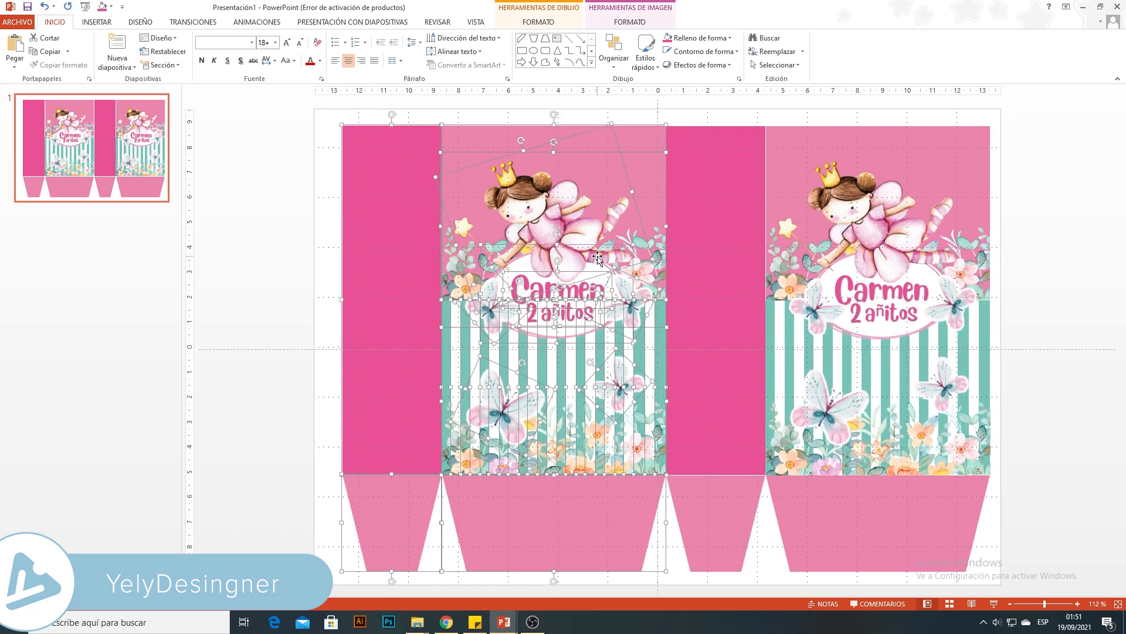
{"action": "left_click", "coordinate": [1035, 429]}
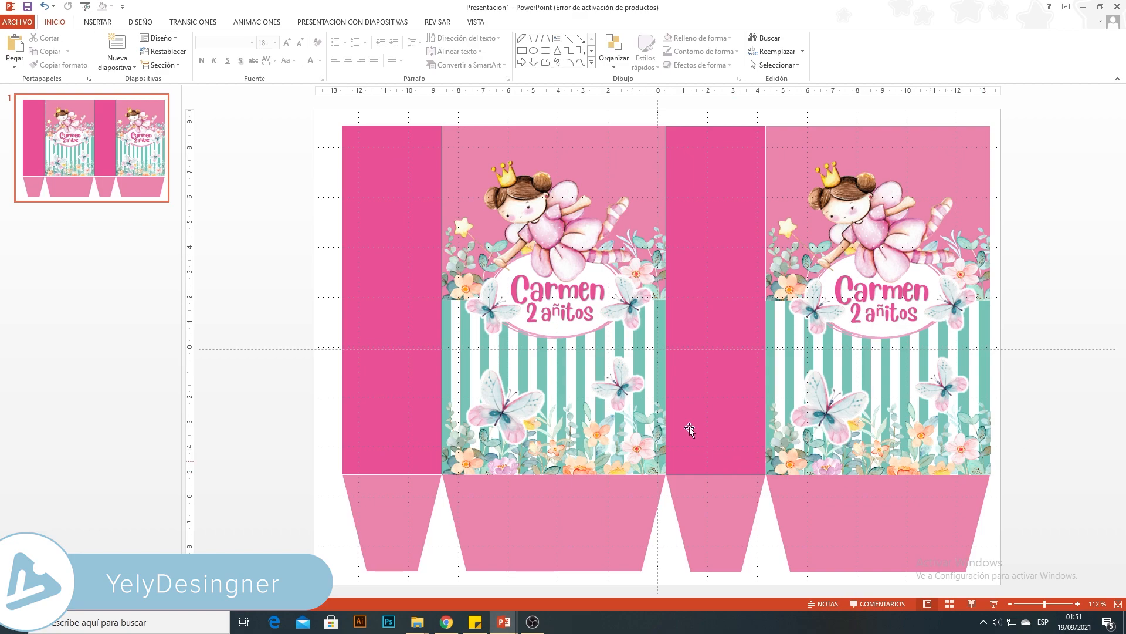
{"action": "left_click", "coordinate": [1041, 606]}
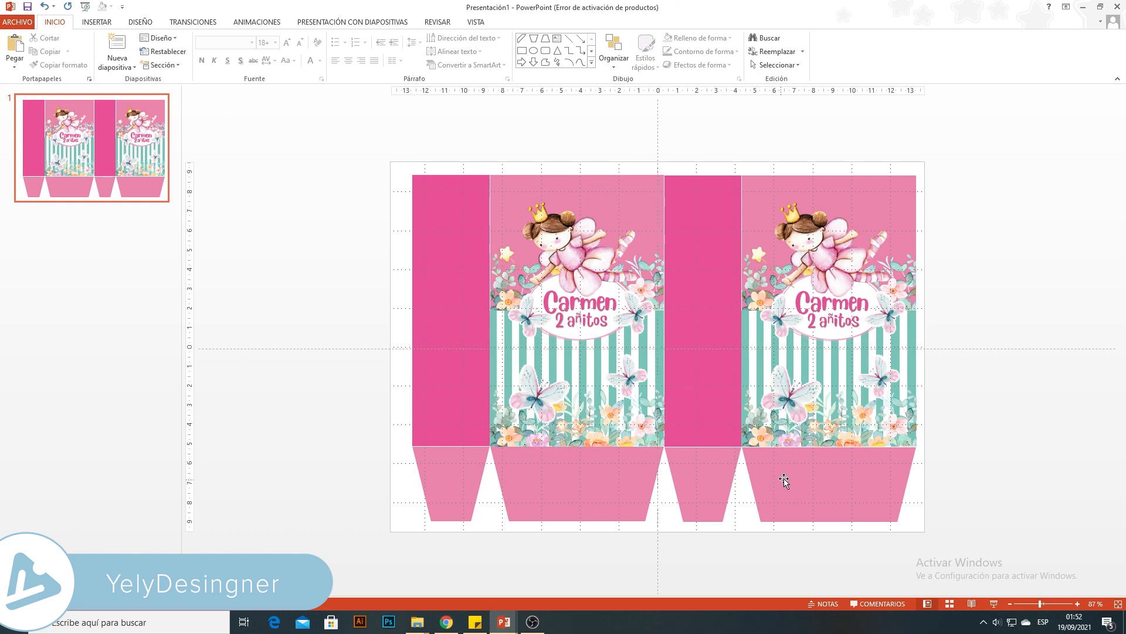
Duplicate the wide flap below the right front panel and move the copy across the slide's left edge.
{"action": "left_click", "coordinate": [810, 492]}
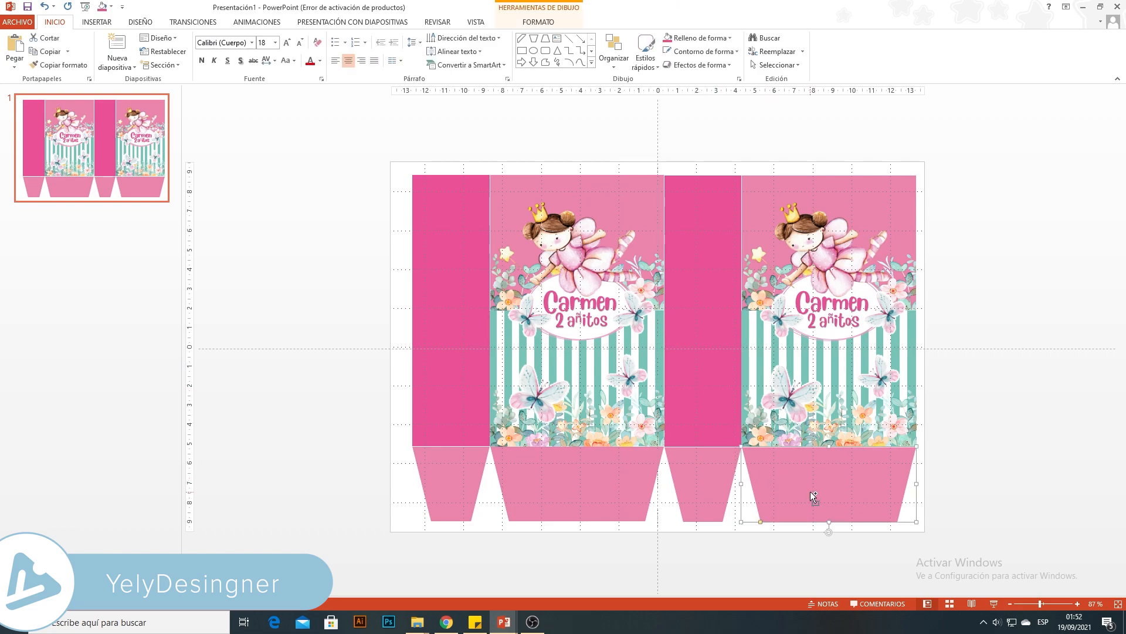
{"action": "key", "text": "ctrl+c"}
{"action": "key", "text": "ctrl+v"}
{"action": "left_click_drag", "start_coordinate": [793, 474], "coordinate": [312, 284]}
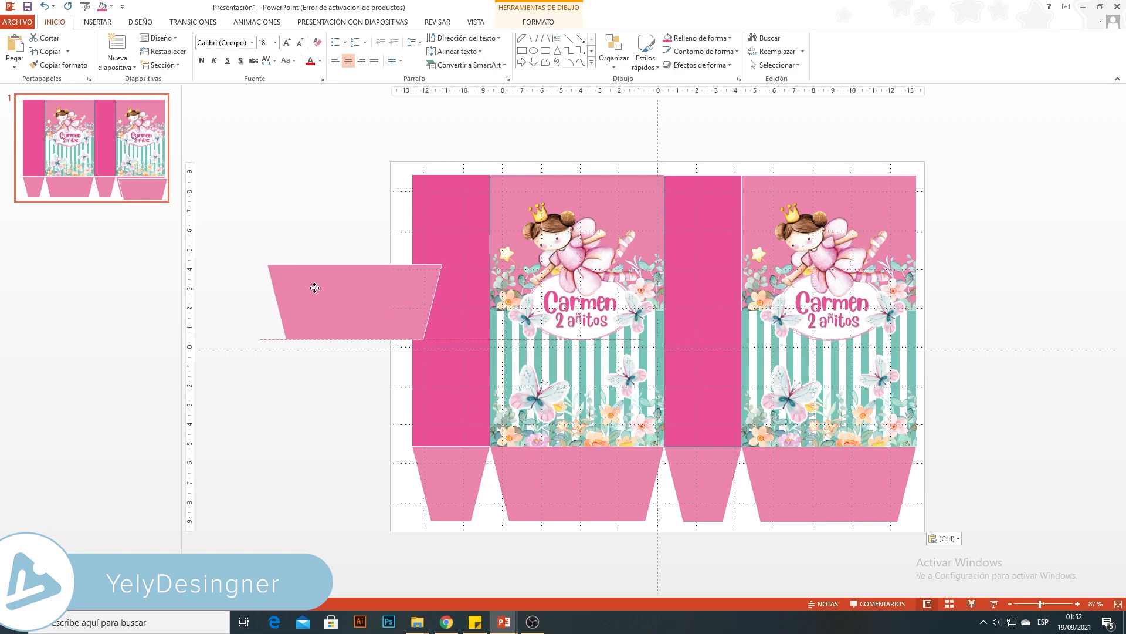
Rotate the duplicated wide flap so that it stands upright with its narrow edge facing away from the template.
{"action": "left_click", "coordinate": [538, 21]}
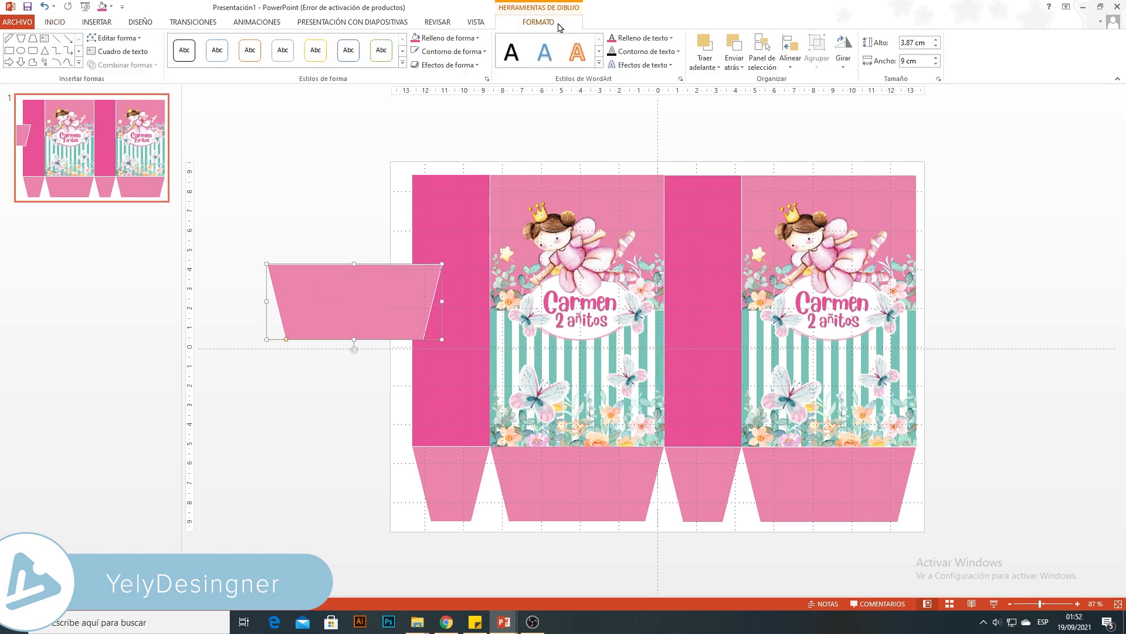
{"action": "left_click", "coordinate": [843, 54]}
{"action": "left_click", "coordinate": [842, 57]}
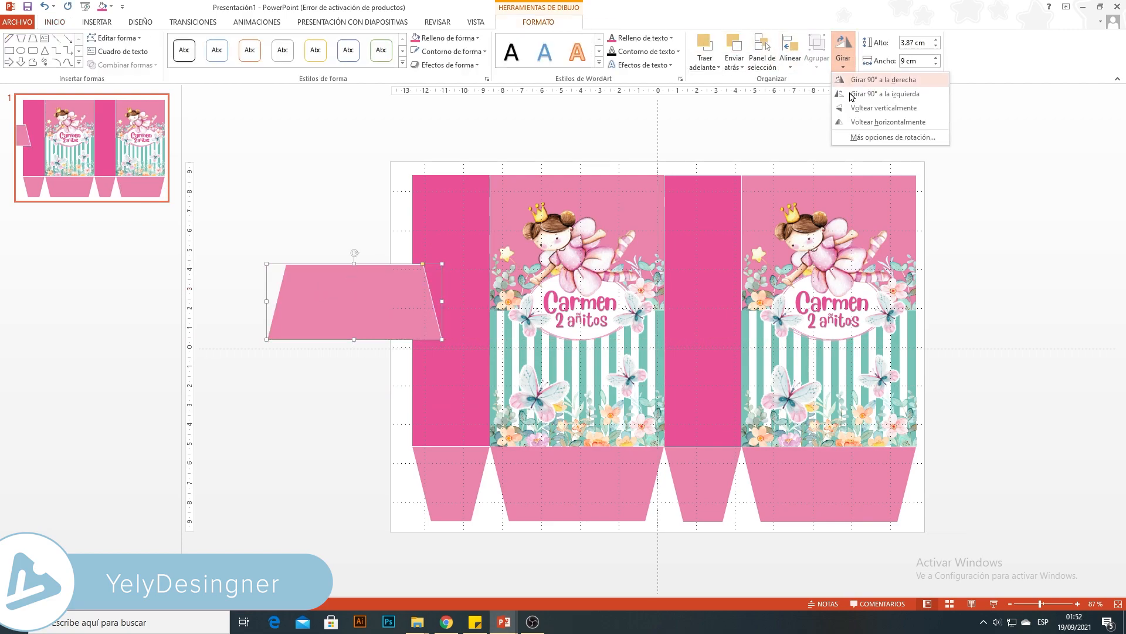
{"action": "left_click", "coordinate": [854, 93]}
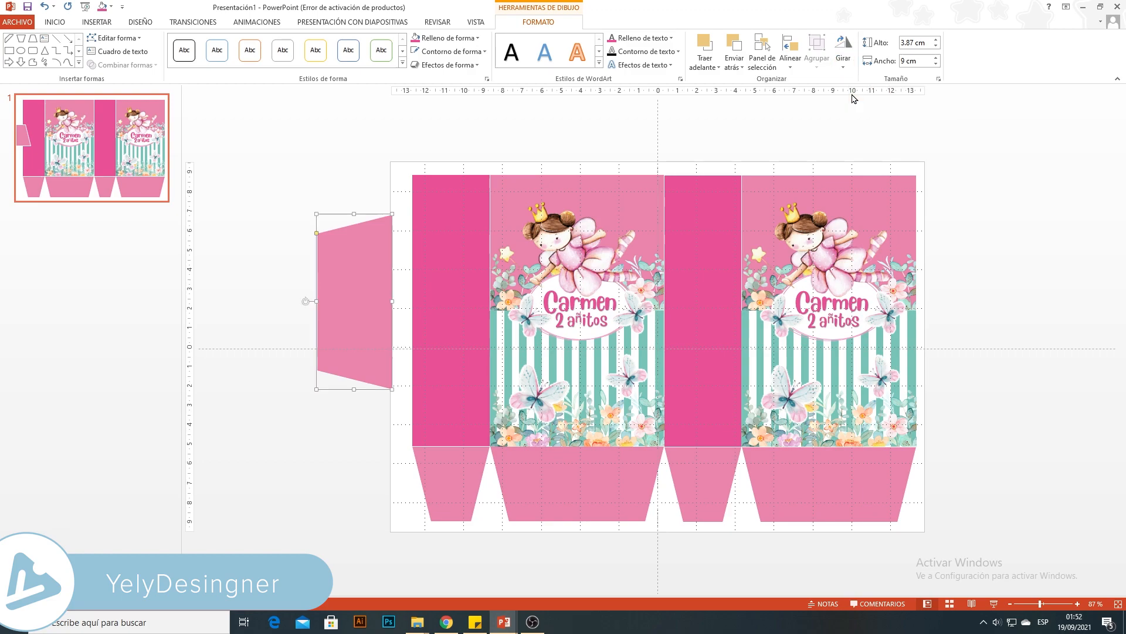
Fit the upright flap against the outer edge of the left side panel, stretched to the panel's 13.98 cm height and narrowed to 1.09 cm.
{"action": "left_click_drag", "start_coordinate": [359, 283], "coordinate": [381, 240]}
{"action": "left_click_drag", "start_coordinate": [373, 349], "coordinate": [389, 445]}
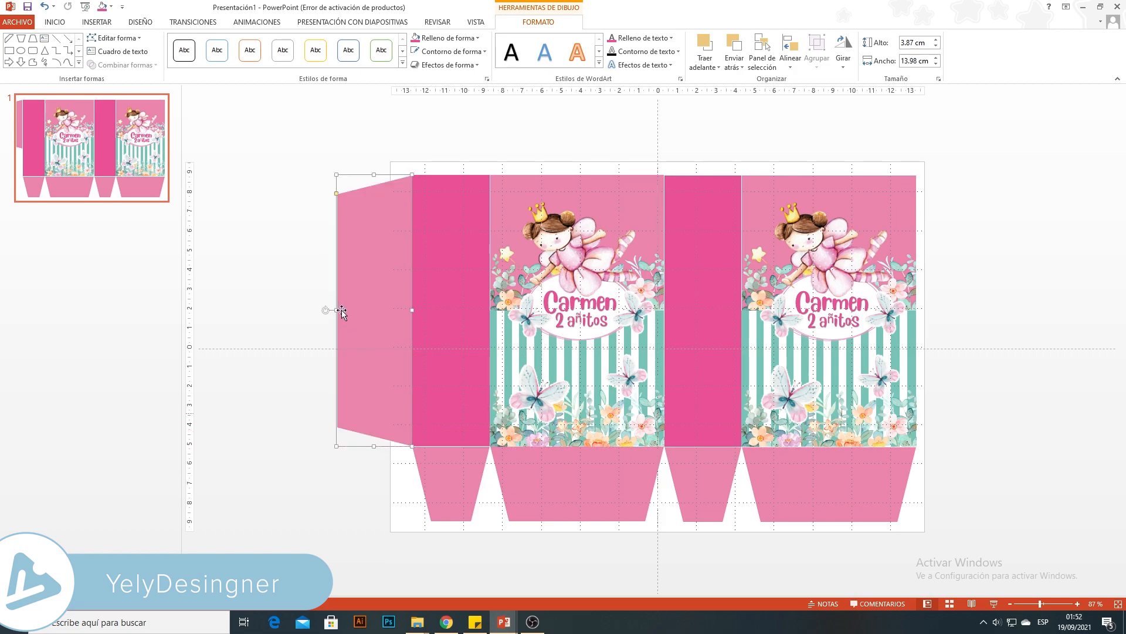
{"action": "left_click_drag", "start_coordinate": [334, 310], "coordinate": [387, 310]}
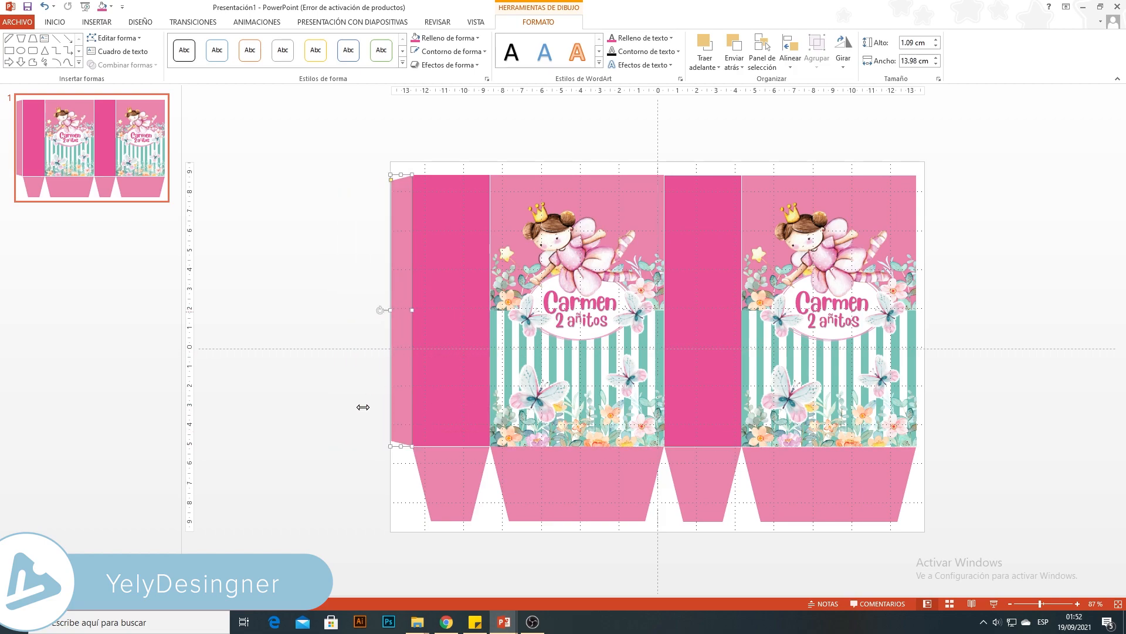
{"action": "left_click", "coordinate": [356, 419]}
Select the complete bag template including the glue flap and shift it slightly toward the slide's left edge.
{"action": "left_click_drag", "start_coordinate": [327, 151], "coordinate": [948, 531]}
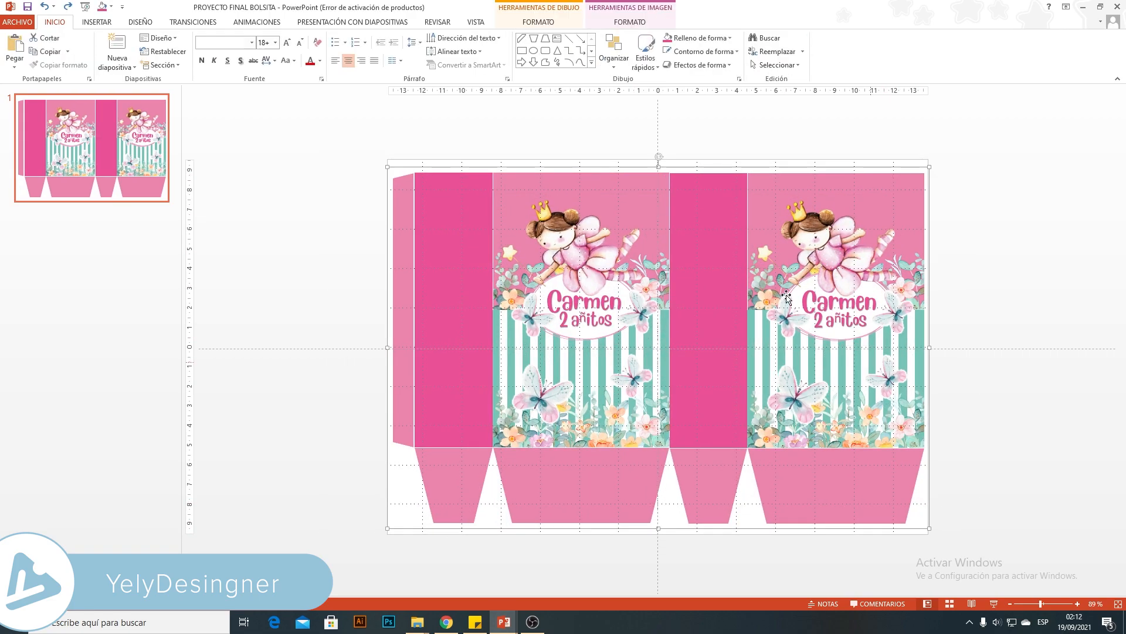
{"action": "left_click_drag", "start_coordinate": [727, 215], "coordinate": [708, 215]}
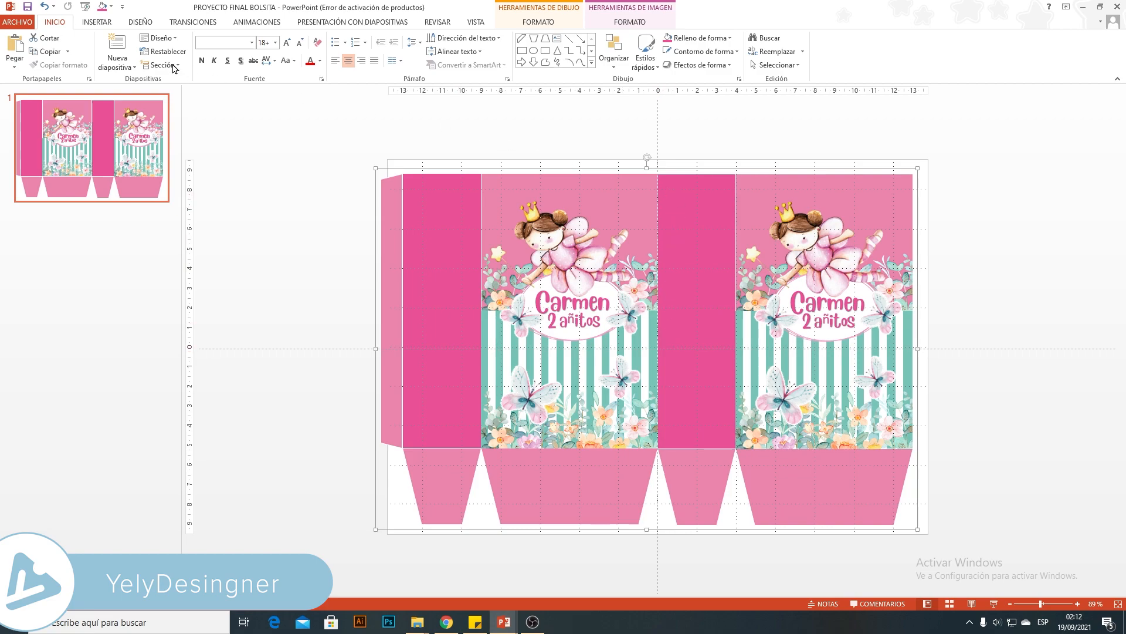
Draw a small circle about 0.6 cm across near the upper edge of the right front panel, above the fairy's crown.
{"action": "left_click", "coordinate": [96, 22]}
{"action": "left_click", "coordinate": [232, 56]}
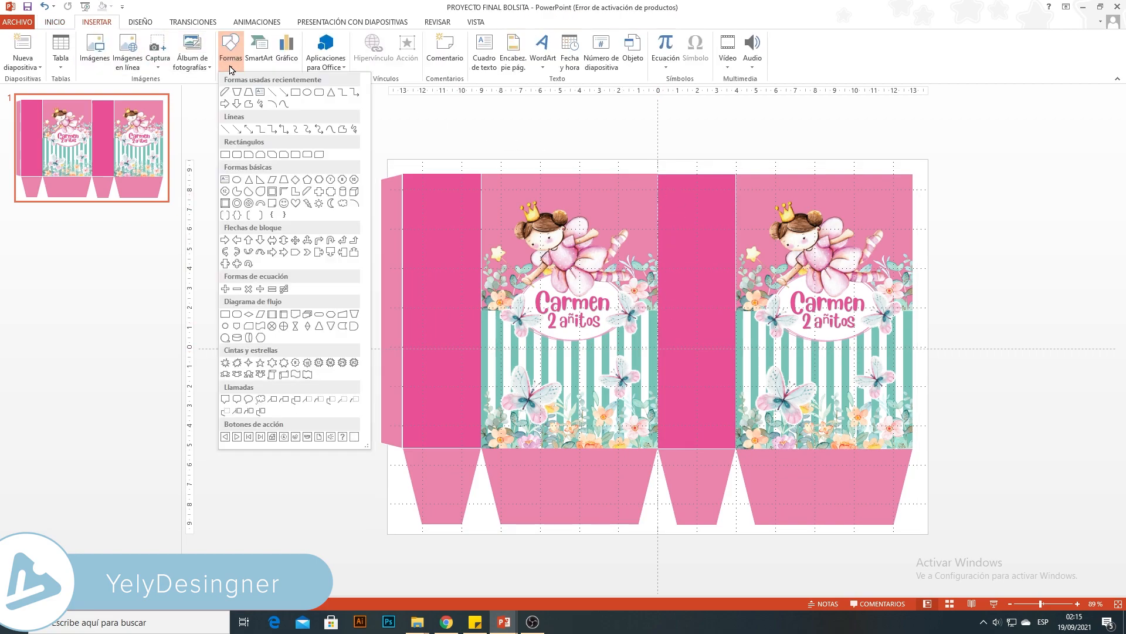
{"action": "left_click", "coordinate": [235, 181]}
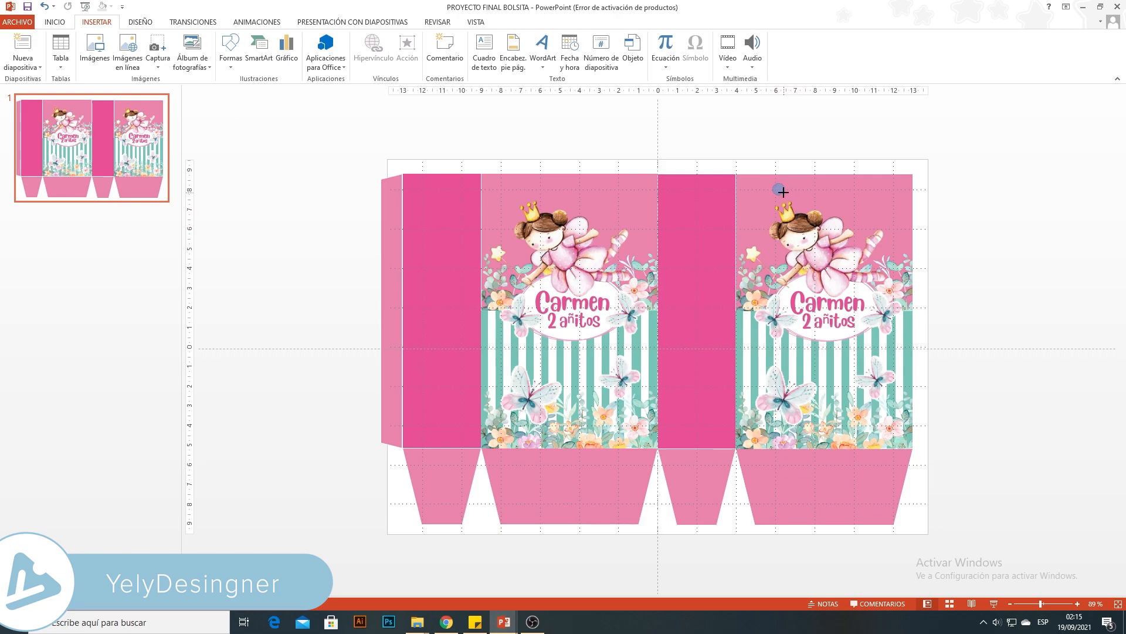
{"action": "left_click_drag", "start_coordinate": [784, 192], "coordinate": [784, 194]}
Give the small circle a white fill and no outline, and adjust its position slightly above the crown.
{"action": "left_click", "coordinate": [428, 39]}
{"action": "left_click", "coordinate": [415, 65]}
{"action": "left_click", "coordinate": [449, 51]}
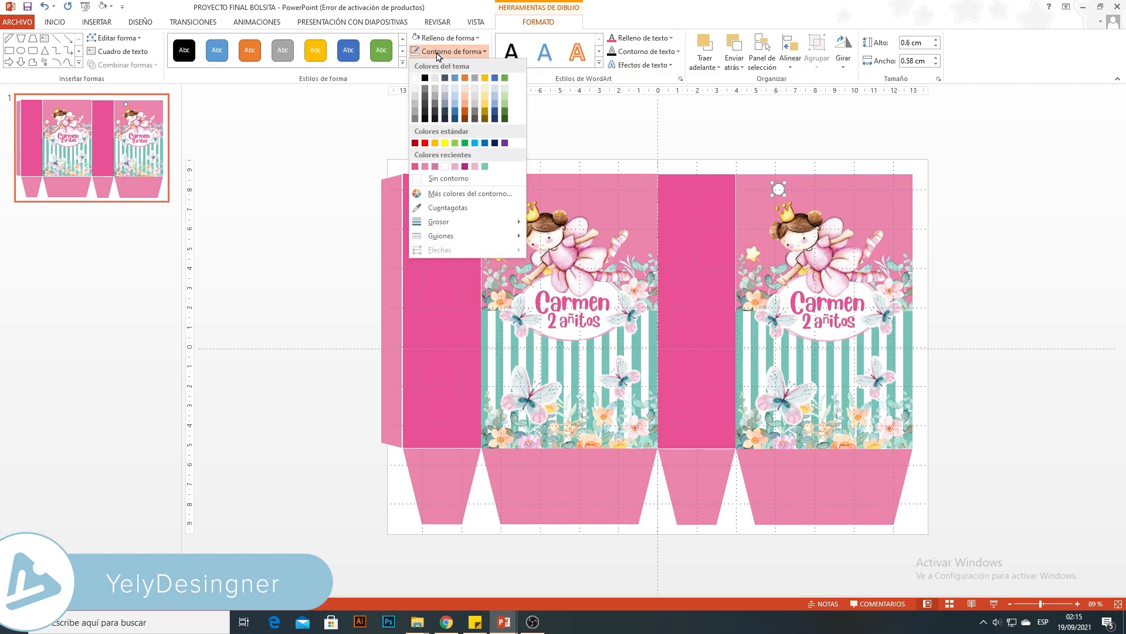
{"action": "left_click", "coordinate": [440, 179]}
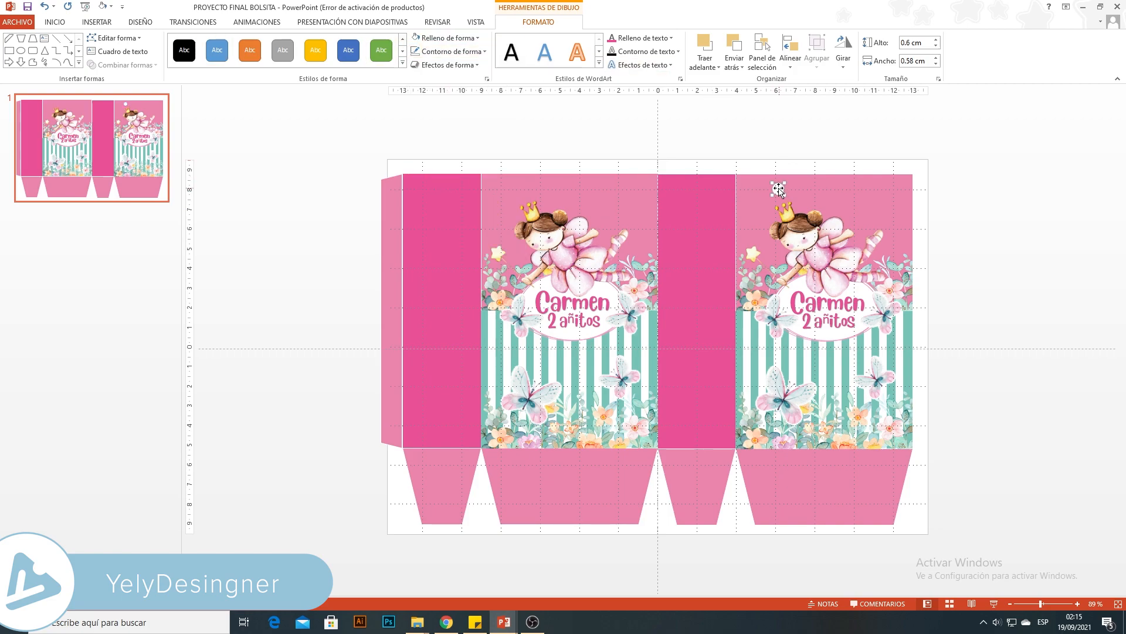
{"action": "left_click_drag", "start_coordinate": [777, 189], "coordinate": [775, 188]}
Set the vertical guide 11 cm right of centre and place a copy of the circle on it, level with the first.
{"action": "left_click_drag", "start_coordinate": [657, 144], "coordinate": [874, 173]}
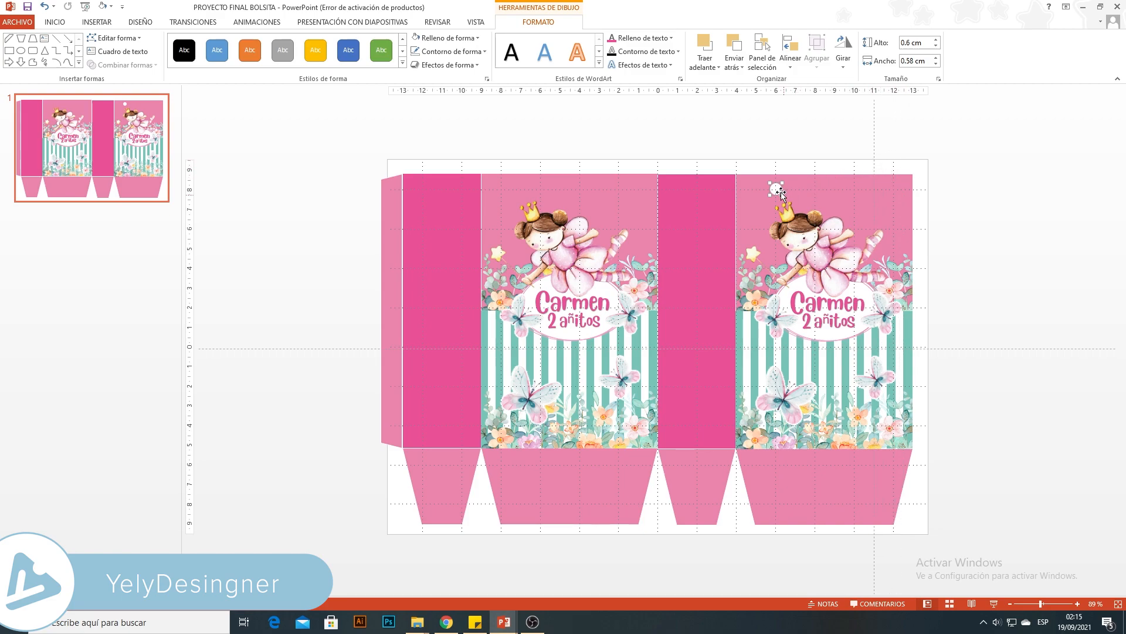
{"action": "key", "text": "ctrl+v"}
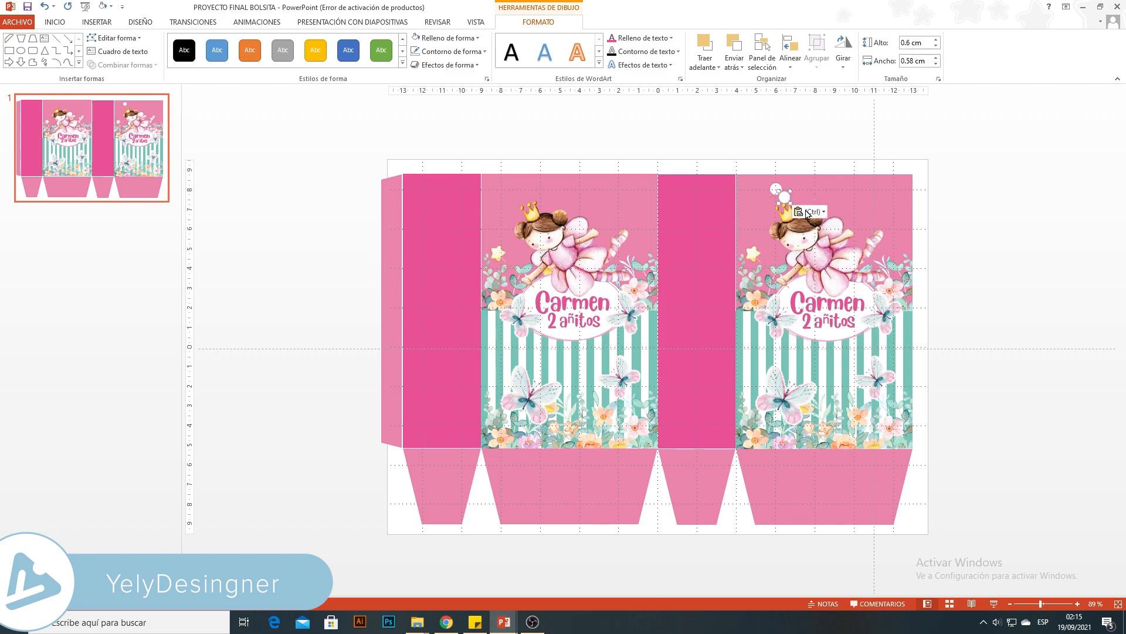
{"action": "left_click_drag", "start_coordinate": [780, 194], "coordinate": [874, 188]}
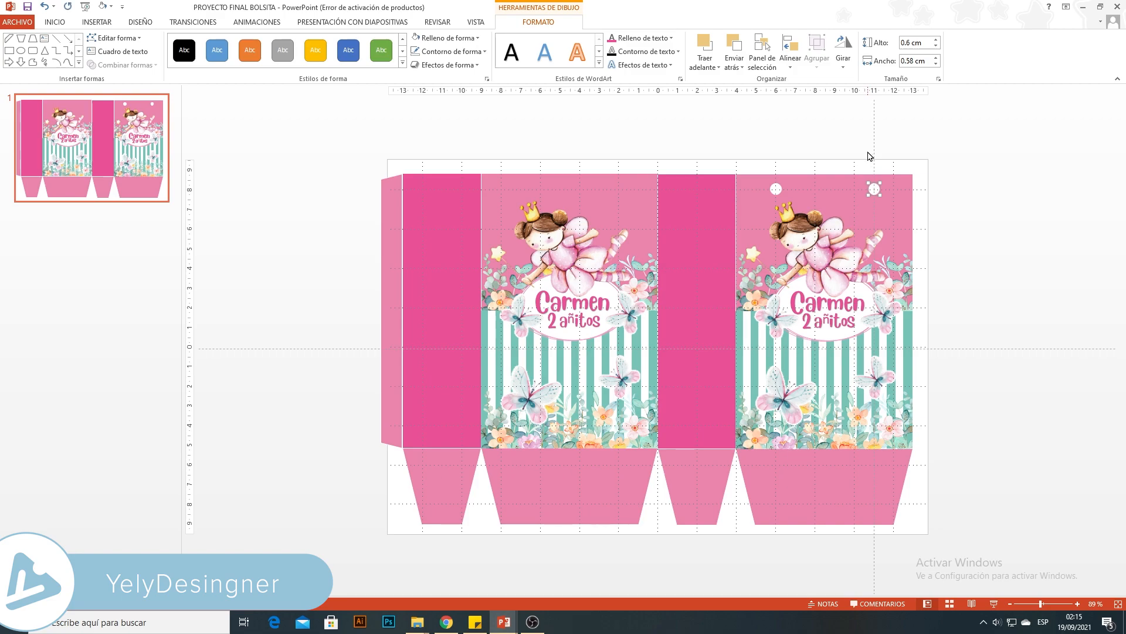
Add two circle copies near the upper edge of the left front panel, aligned to the vertical guide at 2 and 7 cm left of centre.
{"action": "left_click_drag", "start_coordinate": [874, 139], "coordinate": [618, 141]}
{"action": "left_click_drag", "start_coordinate": [880, 195], "coordinate": [620, 188]}
{"action": "left_click_drag", "start_coordinate": [617, 138], "coordinate": [520, 146]}
{"action": "key", "text": "ctrl+v"}
{"action": "left_click_drag", "start_coordinate": [624, 195], "coordinate": [521, 188]}
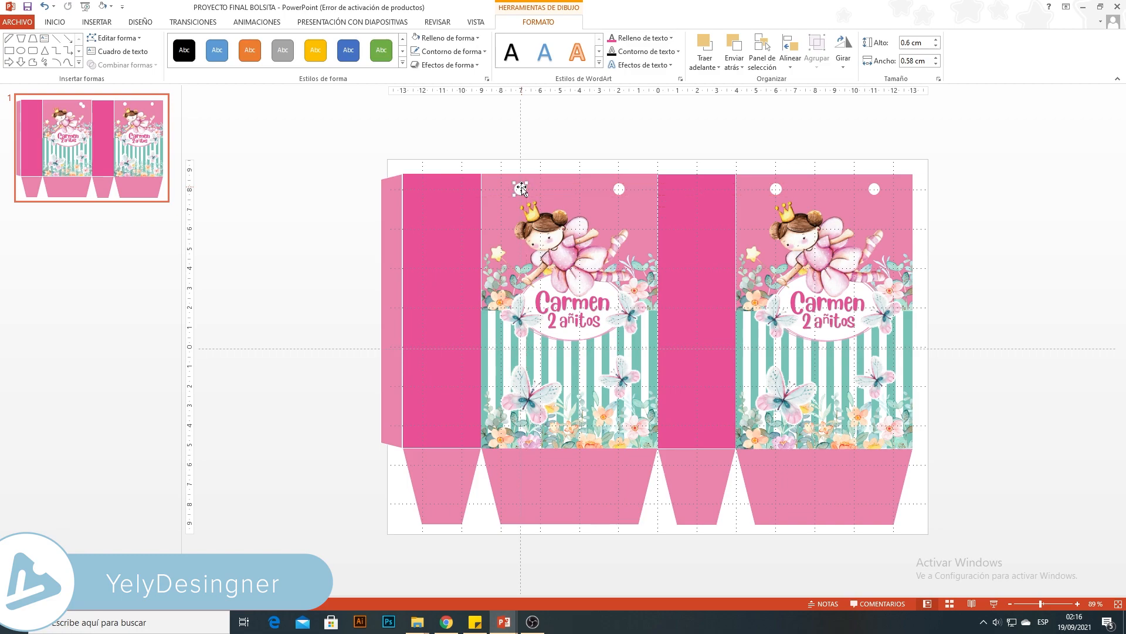
{"action": "left_click", "coordinate": [594, 155]}
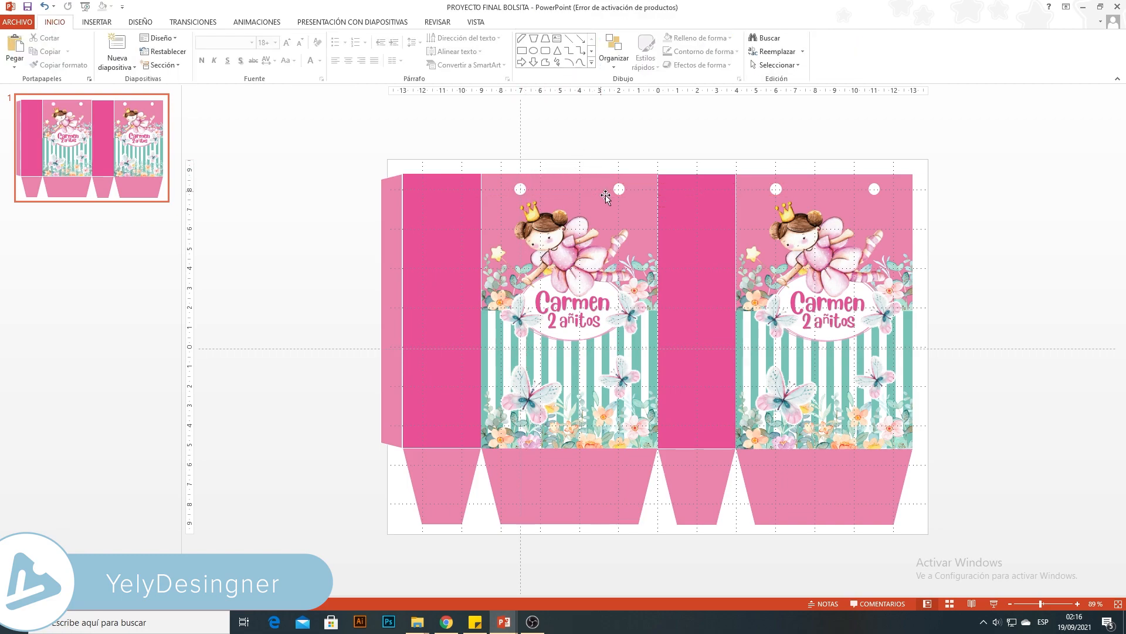